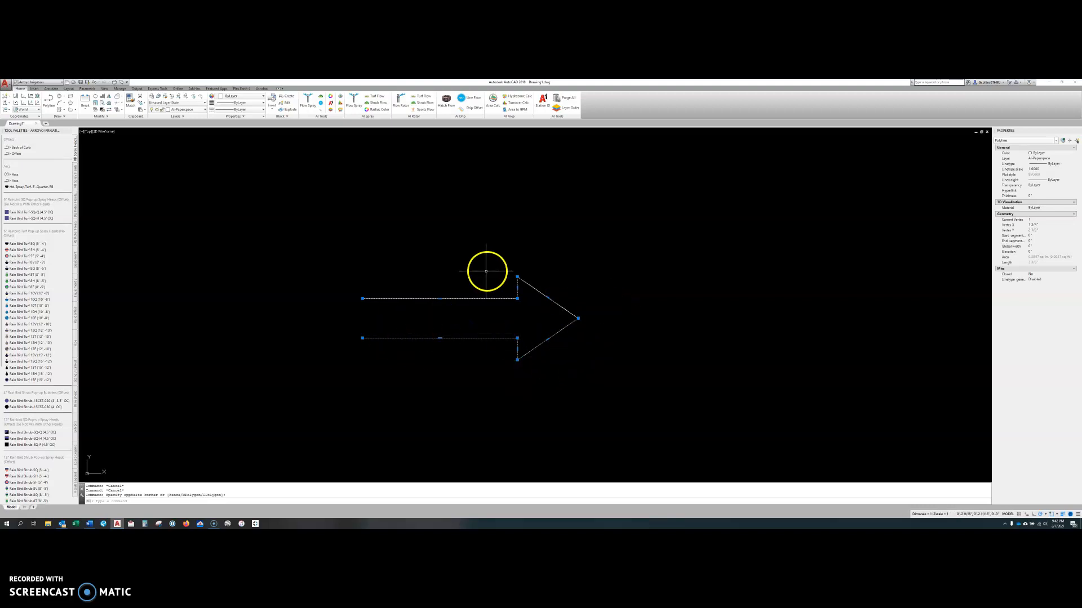
Draw an open four-segment polyline starting at the arrow's tip and zigzagging outward away from it.
key(Escape)
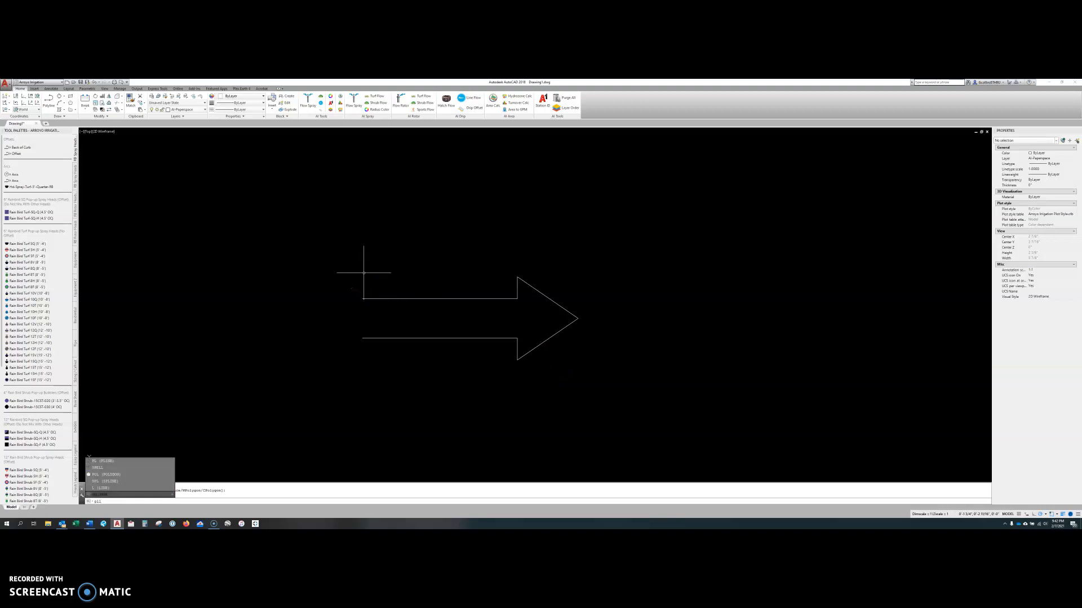
text(pl)
key(Return)
click(578, 318)
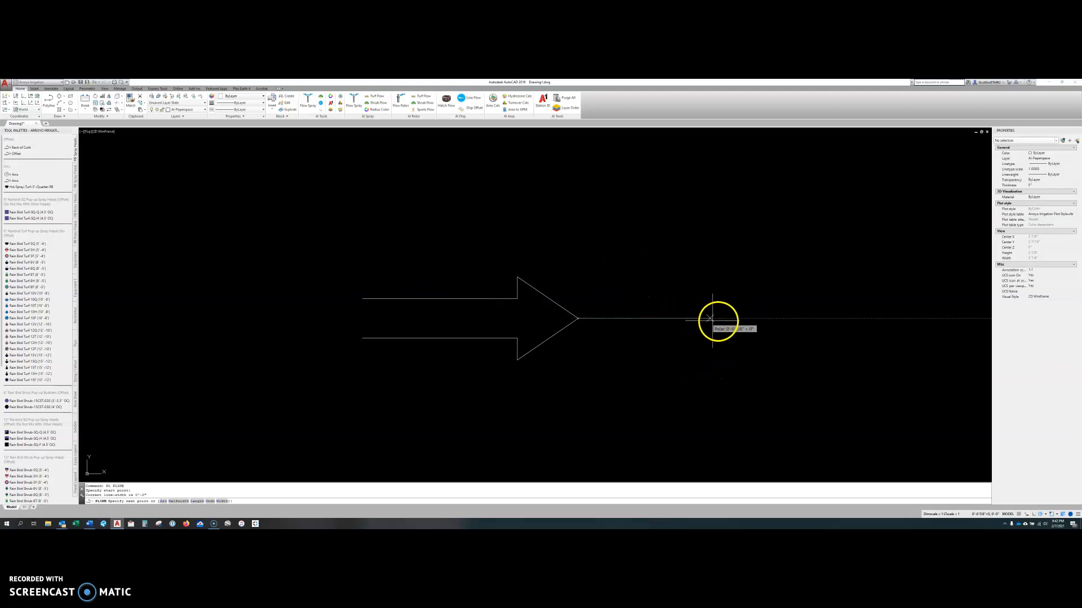
click(673, 320)
click(707, 409)
click(770, 320)
click(697, 212)
key(Escape)
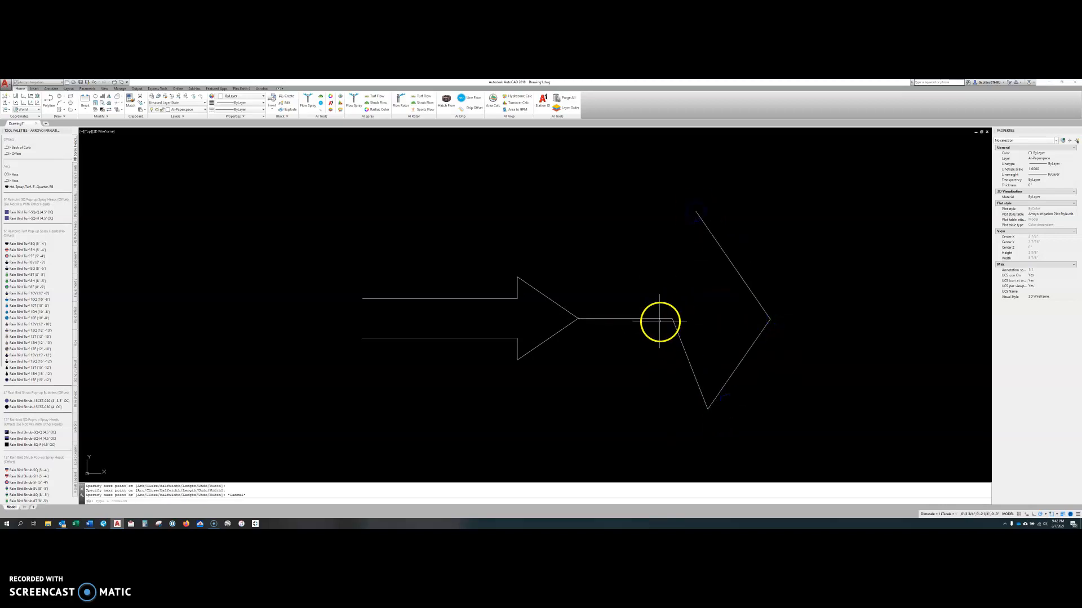
Erase the zigzag polyline extending from the arrow's tip.
click(659, 320)
key(Delete)
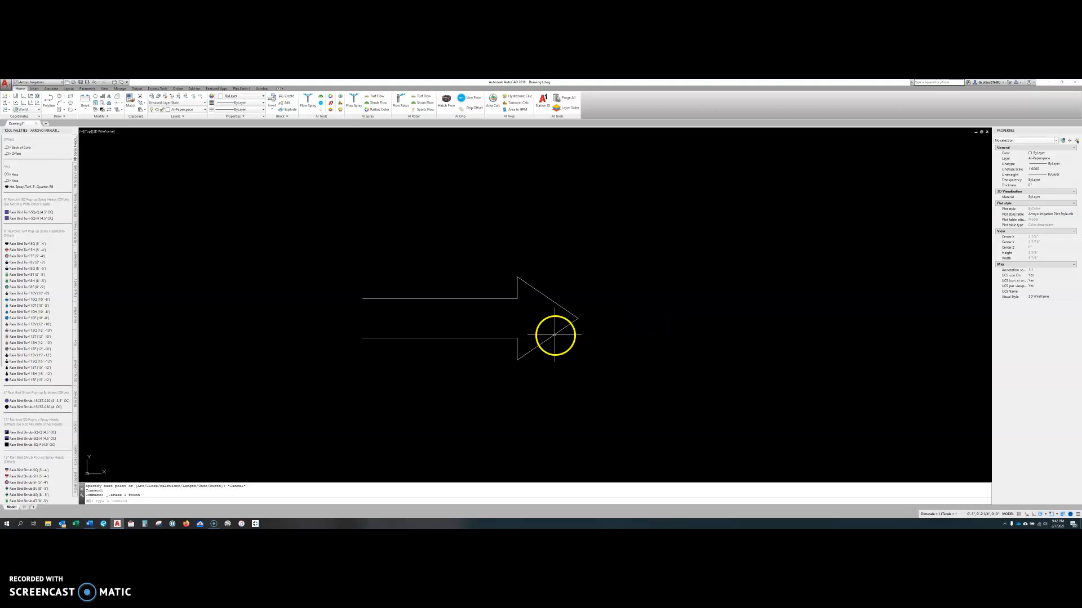
click(473, 338)
click(465, 375)
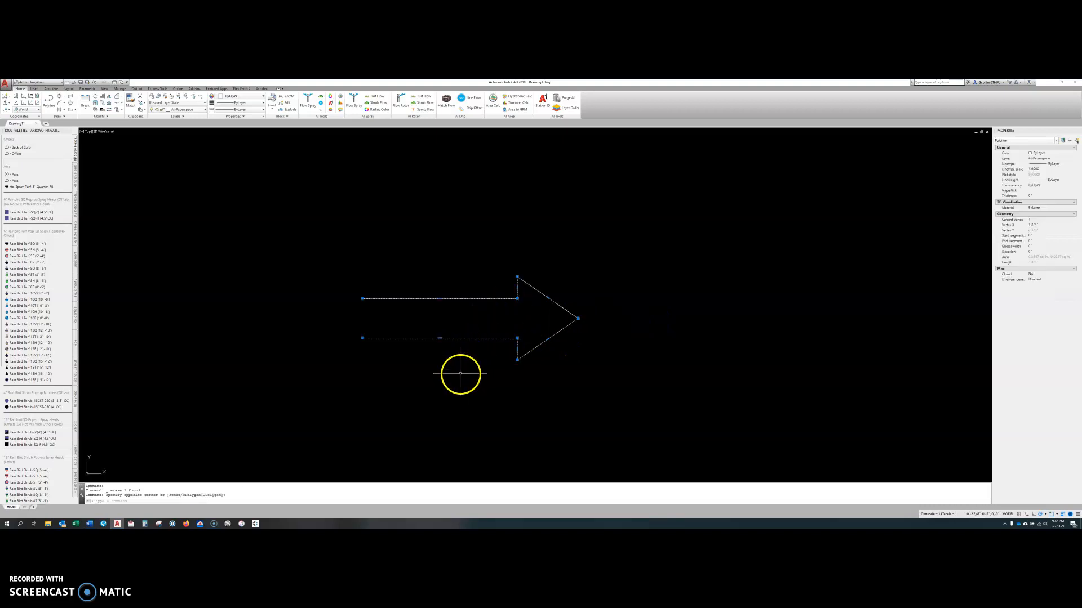
key(Escape)
middle_drag(473, 359, 463, 362)
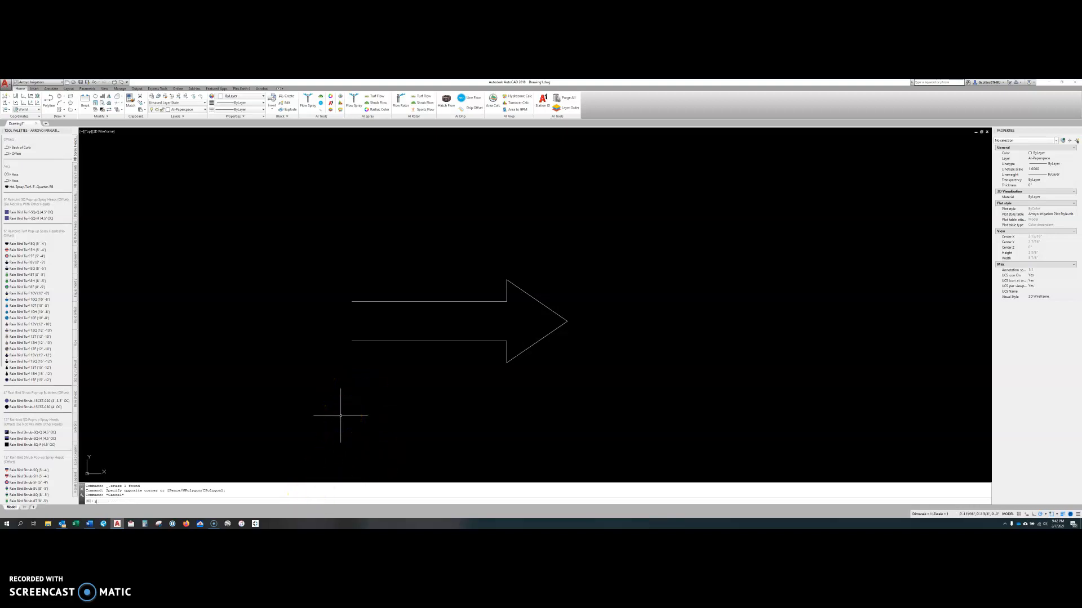
Rotate the arrow 90° about a base point midway between its two shaft lines, so it points straight up.
text(O)
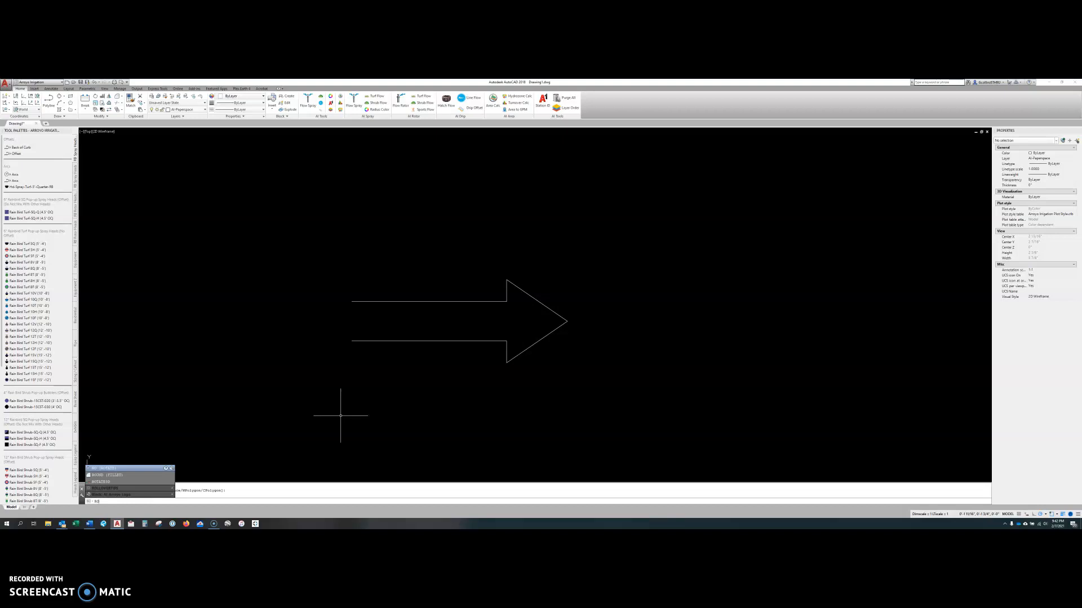
key(Return)
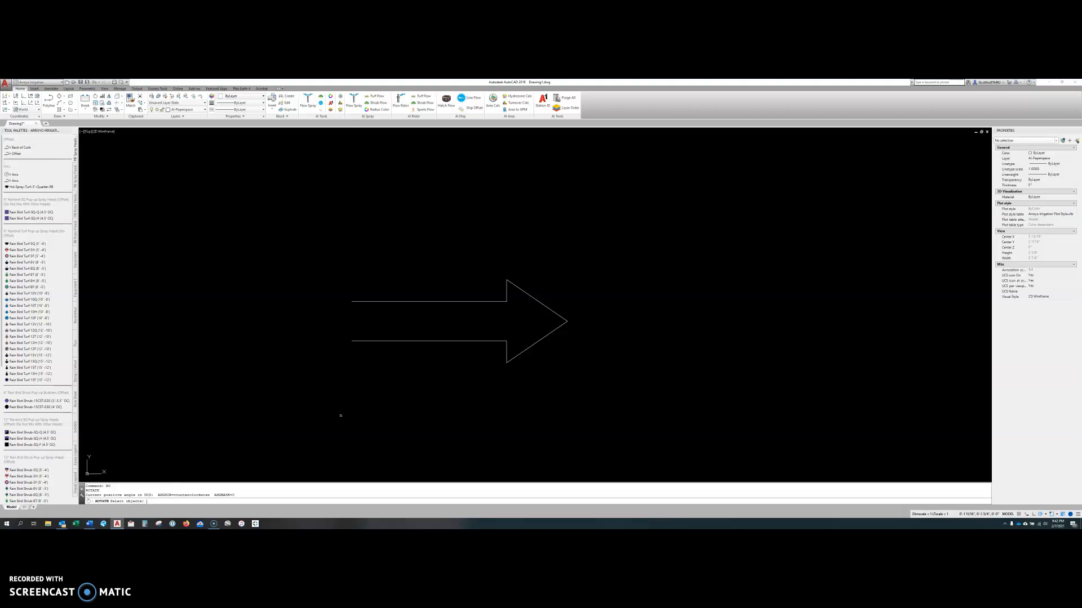
click(494, 341)
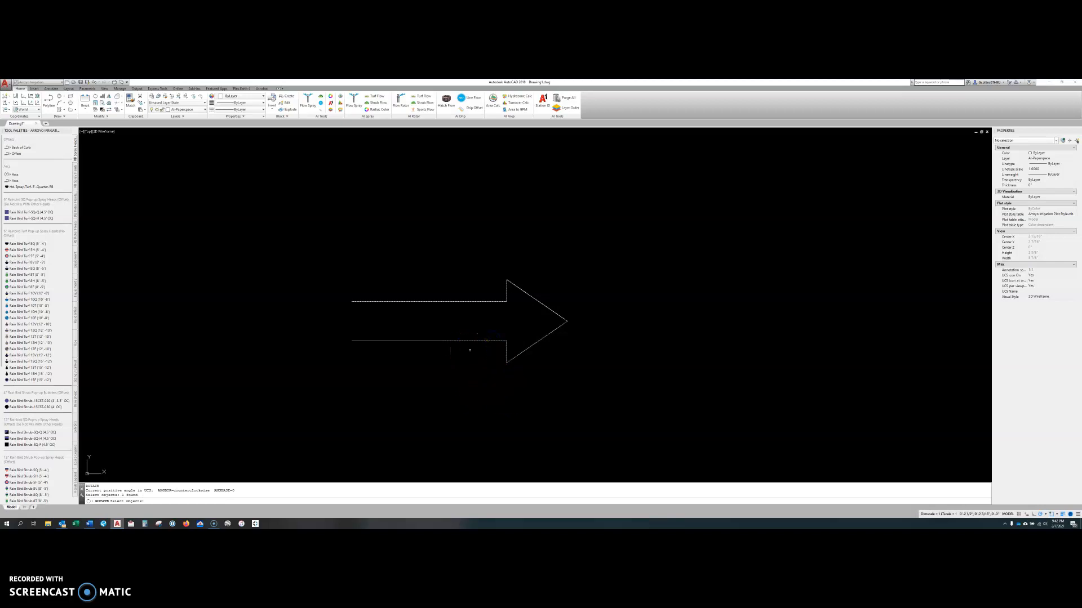
key(Return)
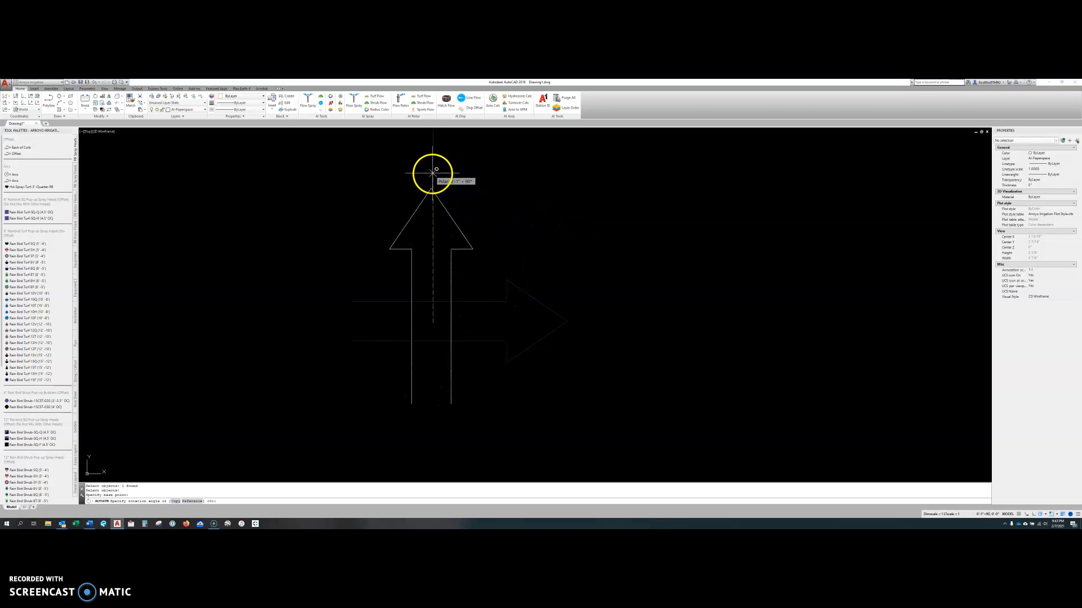
click(432, 172)
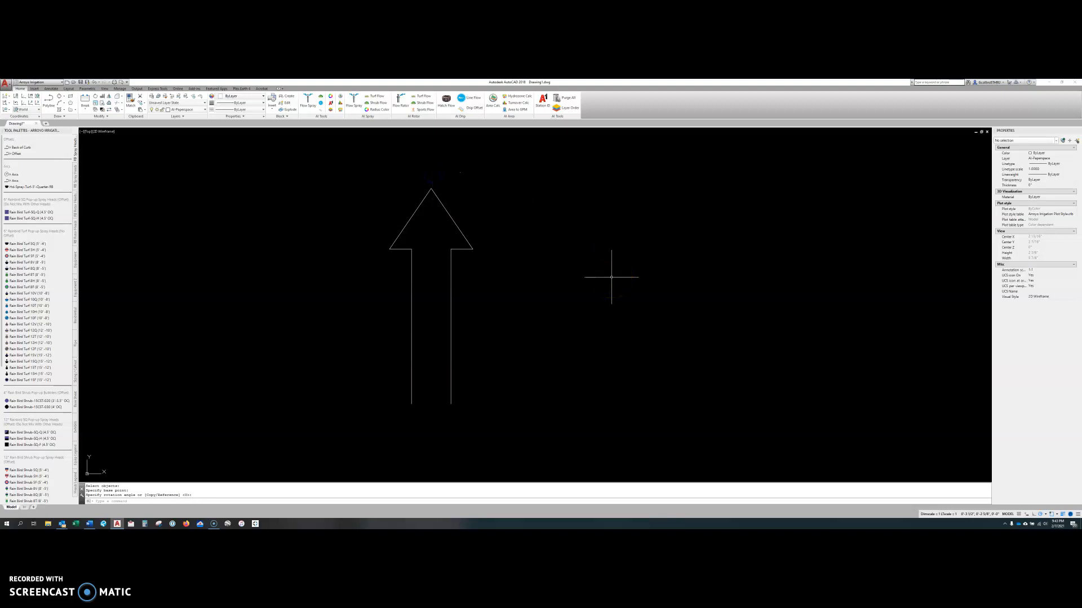
Rotate the upright arrow counterclockwise by about 36° around a base point well away from the arrow.
text(ro)
key(Return)
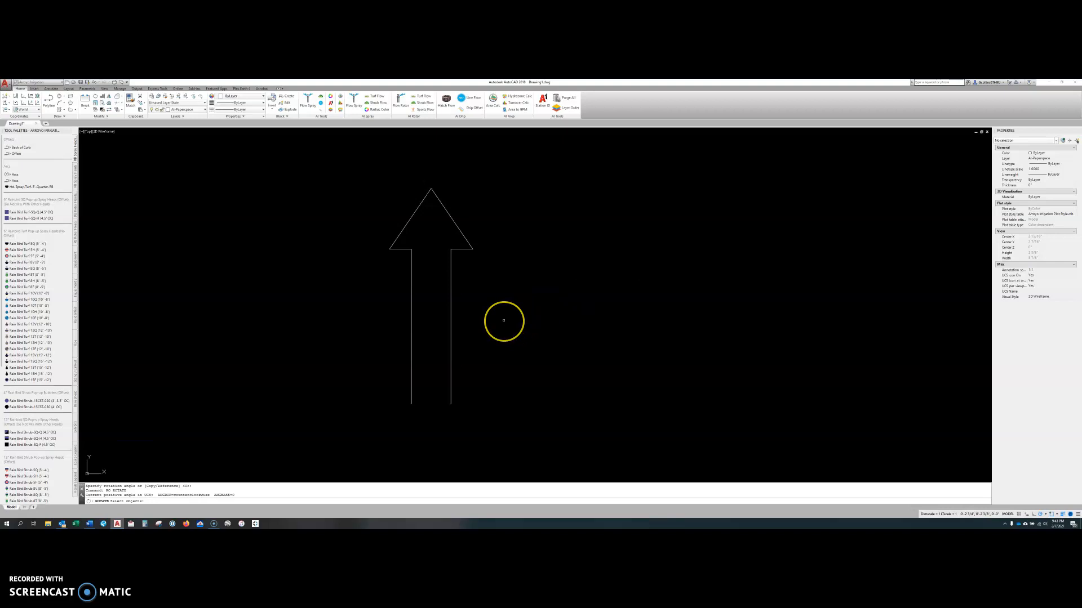
click(451, 313)
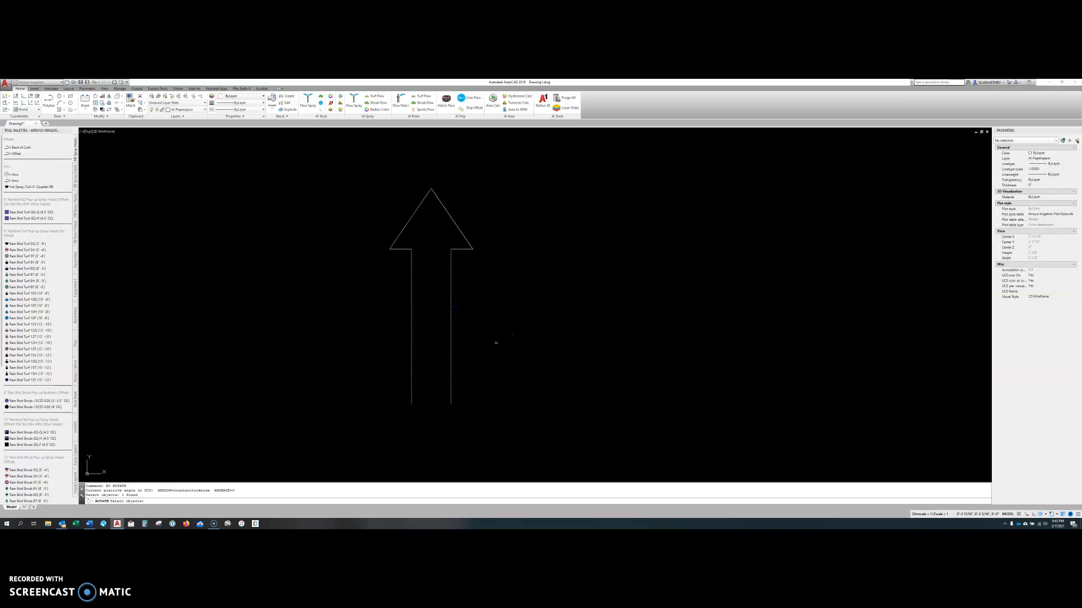
key(Return)
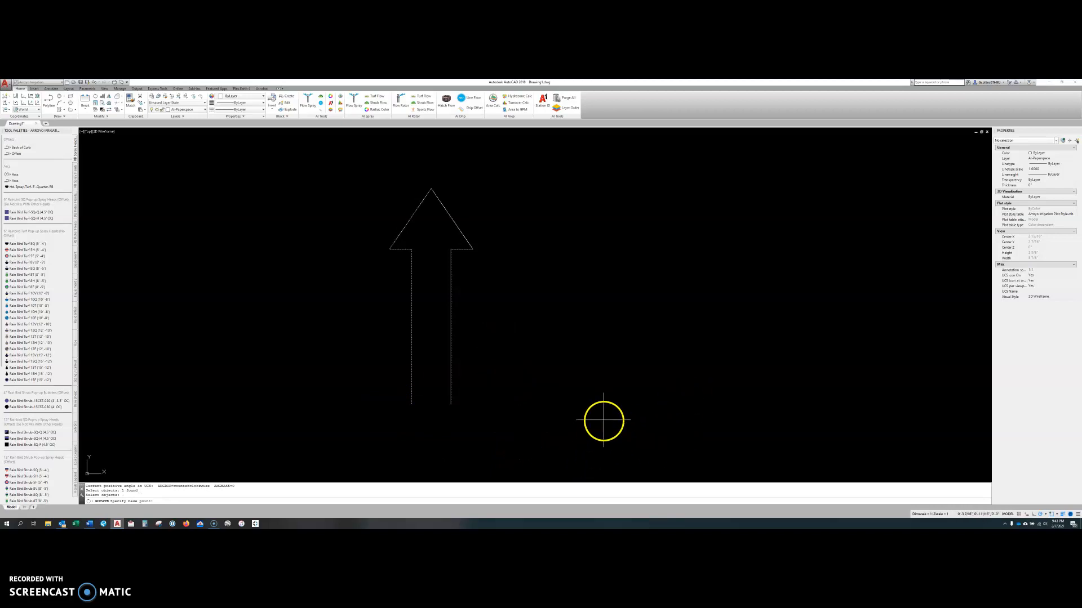
scroll(603, 421, down, 3)
middle_drag(591, 379, 456, 288)
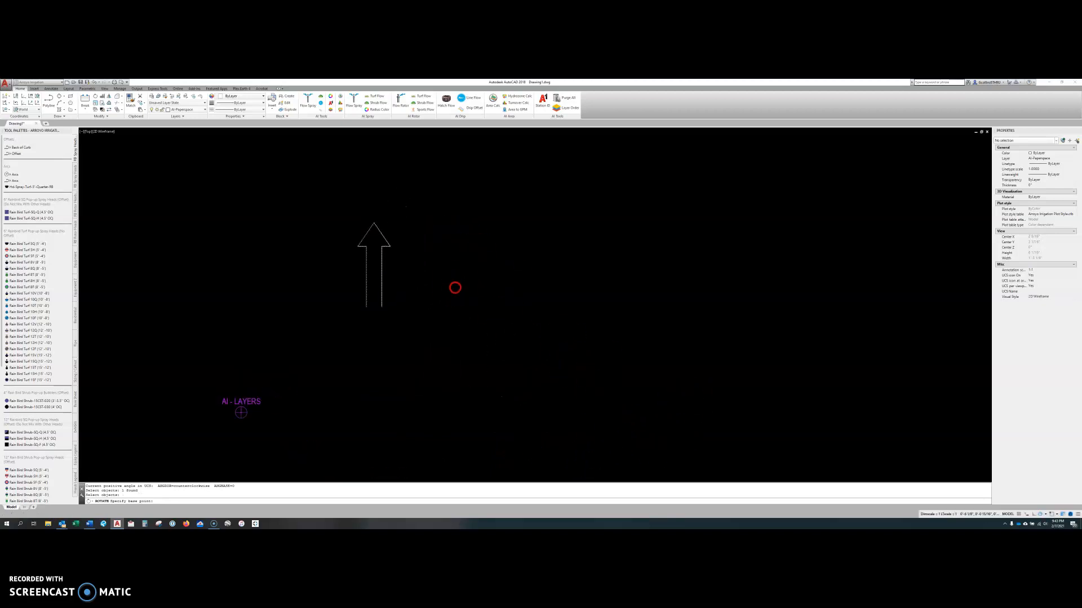
click(579, 355)
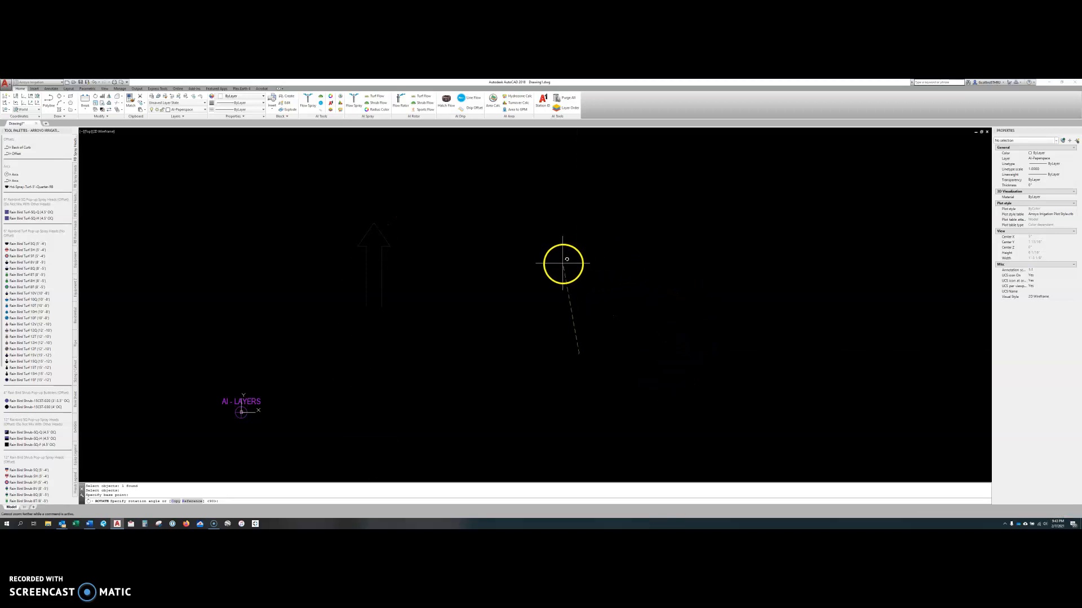
click(644, 307)
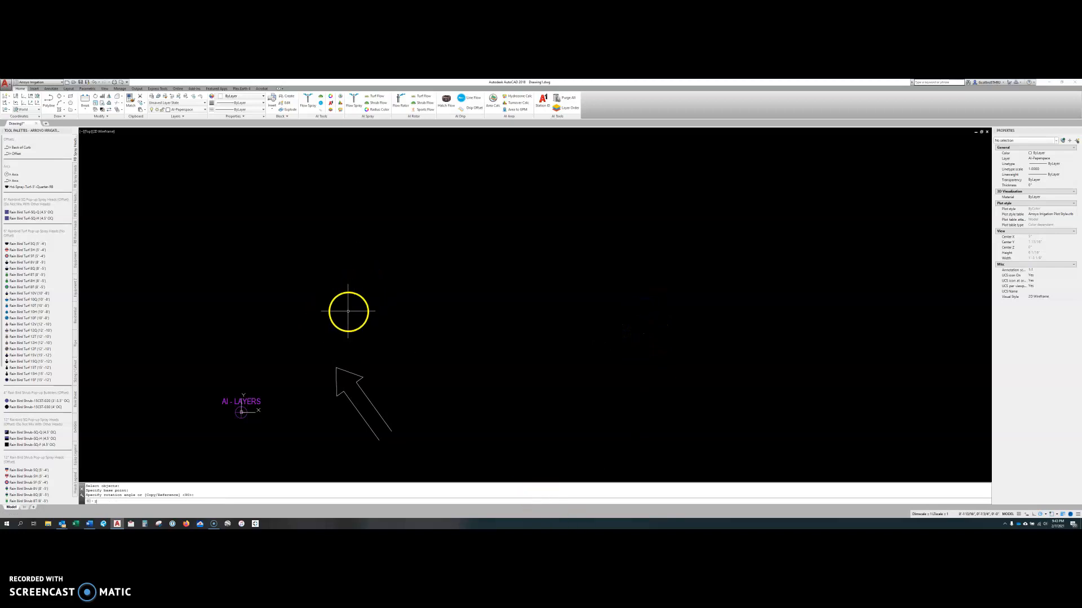
Regenerate the drawing and rotate the slanted arrow about a point between its shaft lines until it points roughly left.
key(Return)
scroll(338, 430, up, 5)
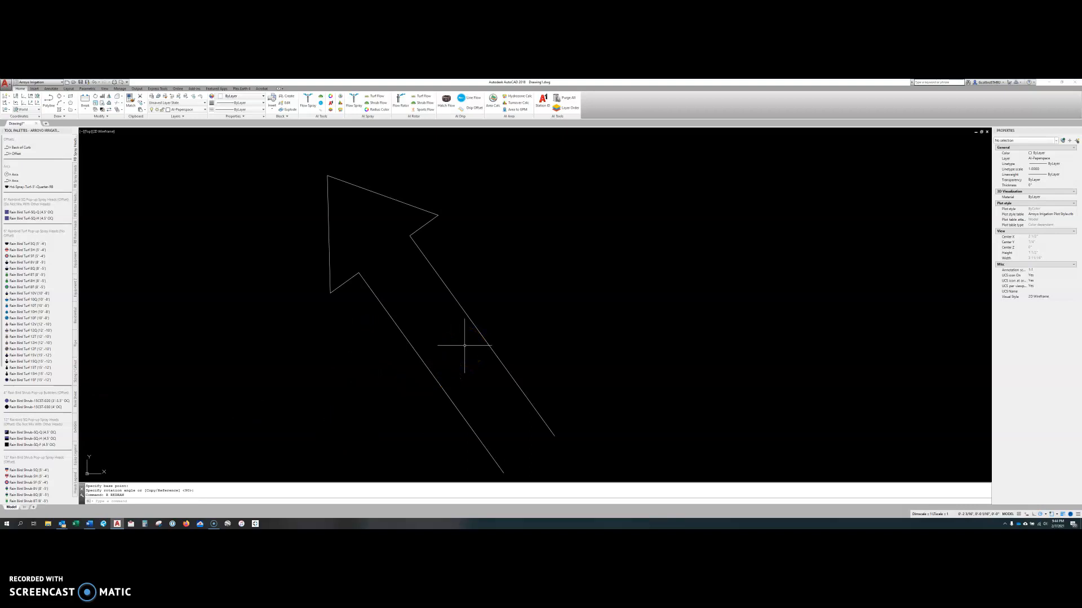
click(479, 324)
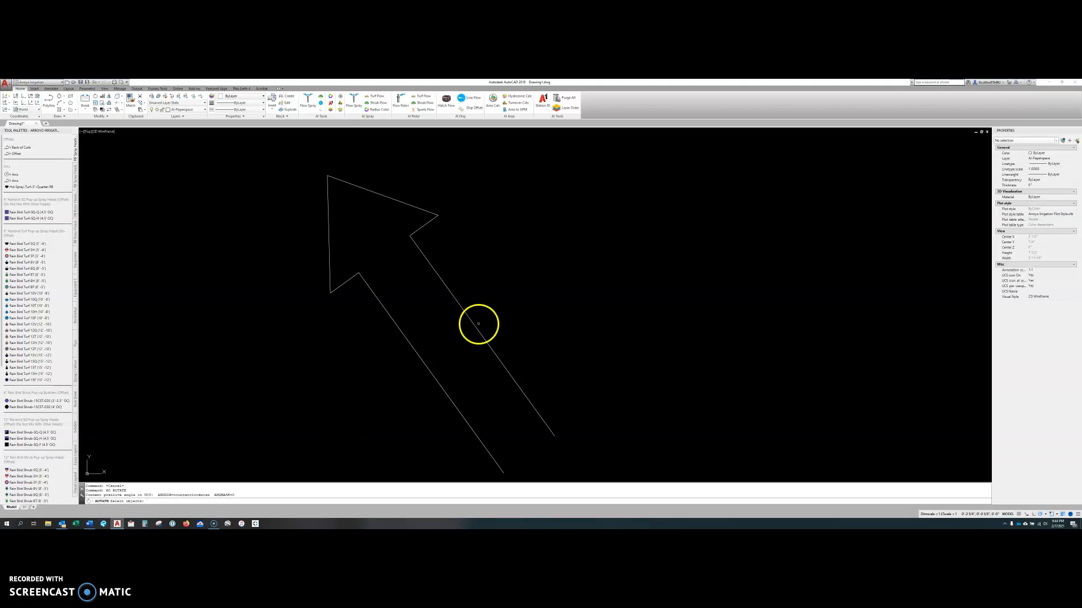
key(Return)
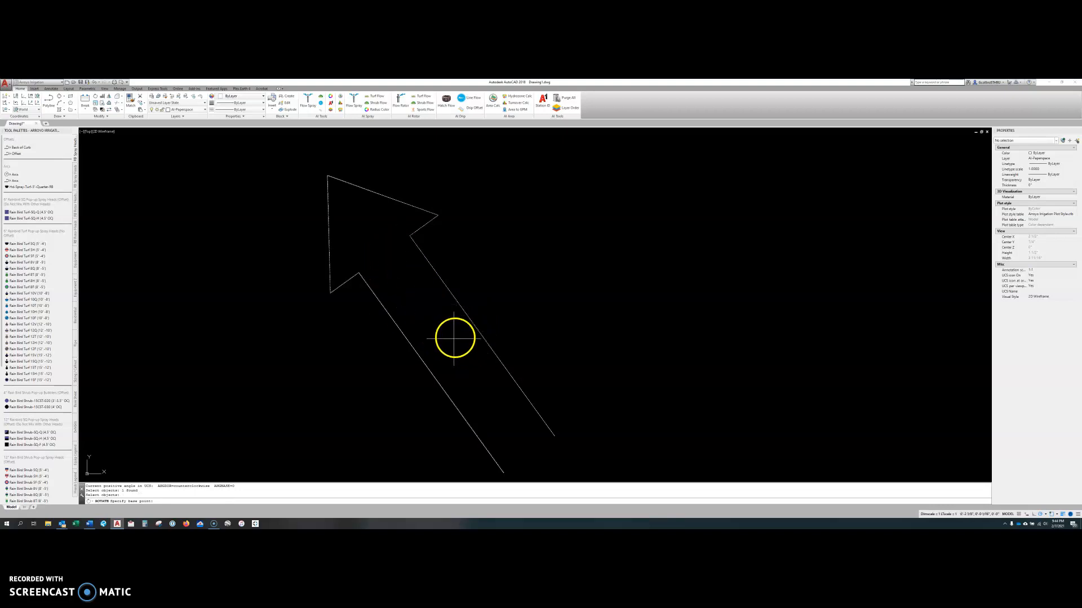
click(449, 351)
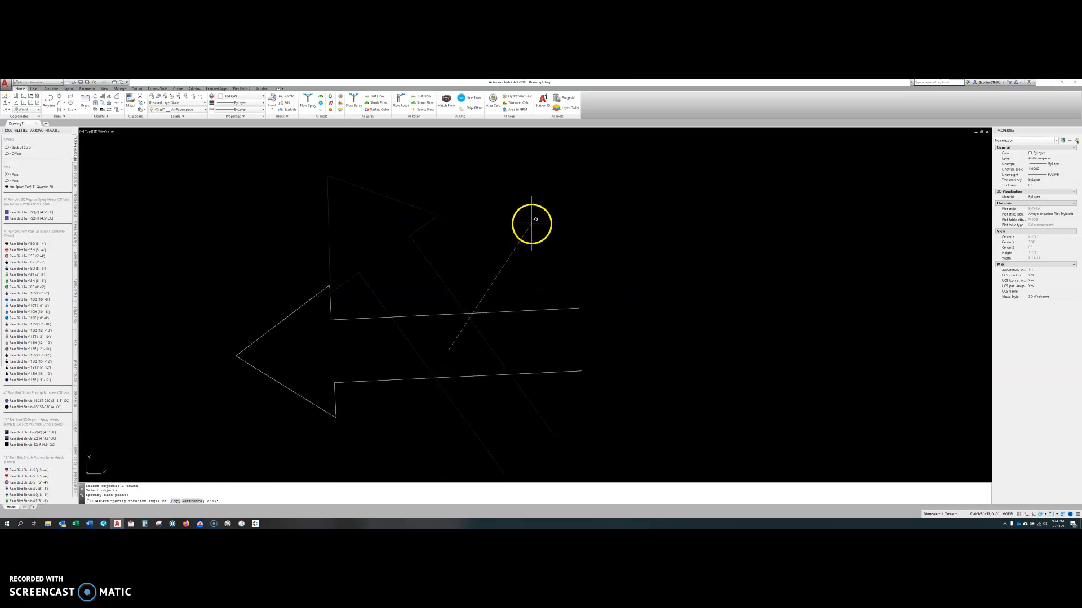
key(Escape)
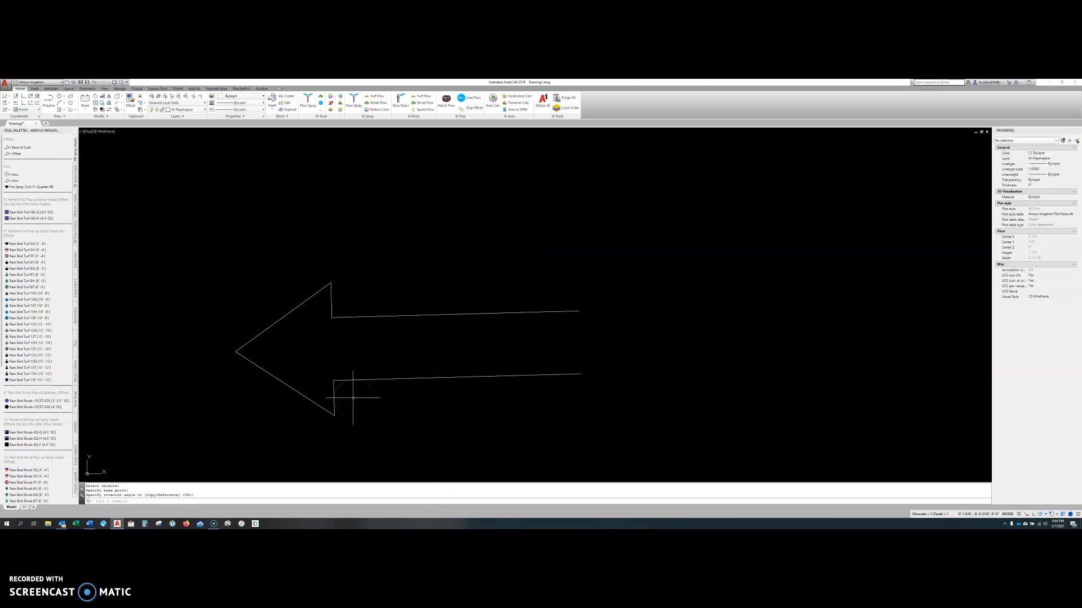
click(519, 423)
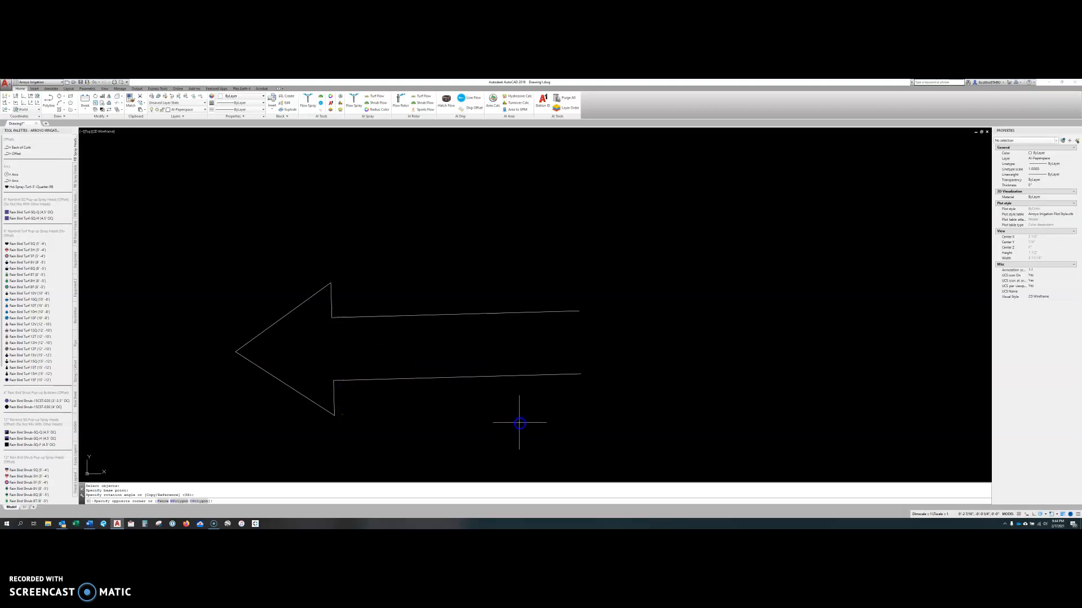
click(450, 280)
key(Escape)
key(Escape)
Move the left-pointing arrow to a new spot in the drawing, using a base point near its arrowhead.
text(m)
key(Return)
click(493, 409)
click(411, 288)
key(Return)
click(415, 336)
scroll(400, 387, down, 5)
middle_drag(558, 250, 442, 357)
click(440, 321)
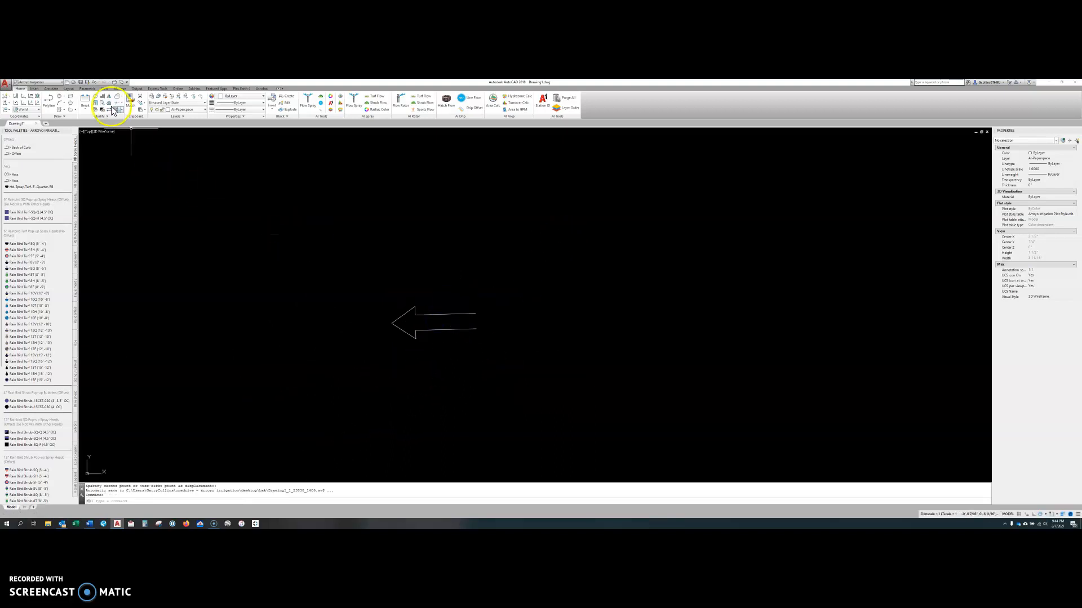
Undo the move, the rotations and the extra polyline in one go through the undo history.
click(100, 83)
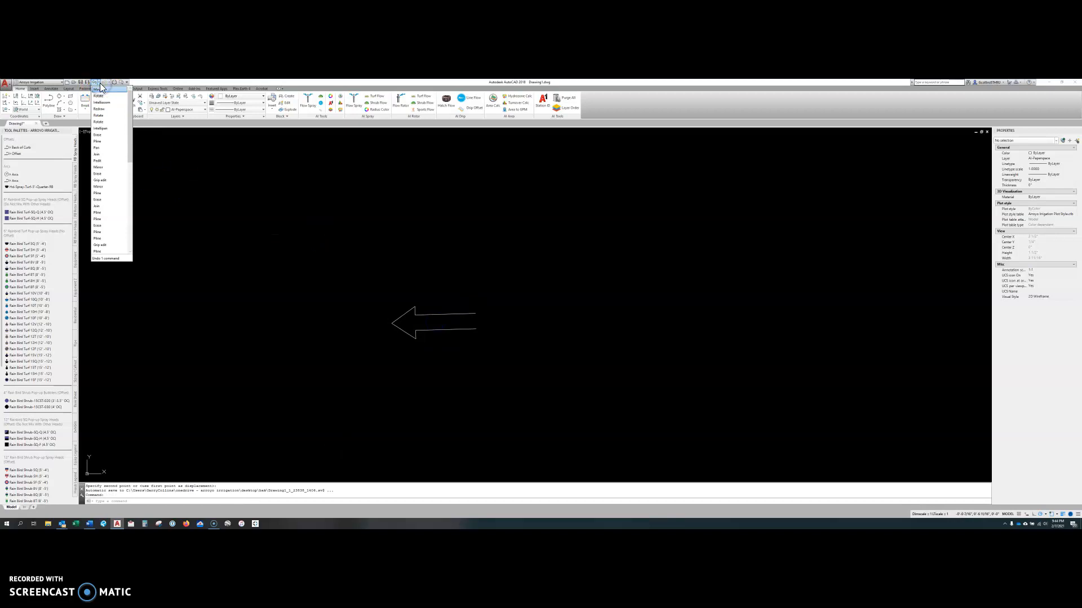
click(127, 82)
click(128, 82)
click(128, 82)
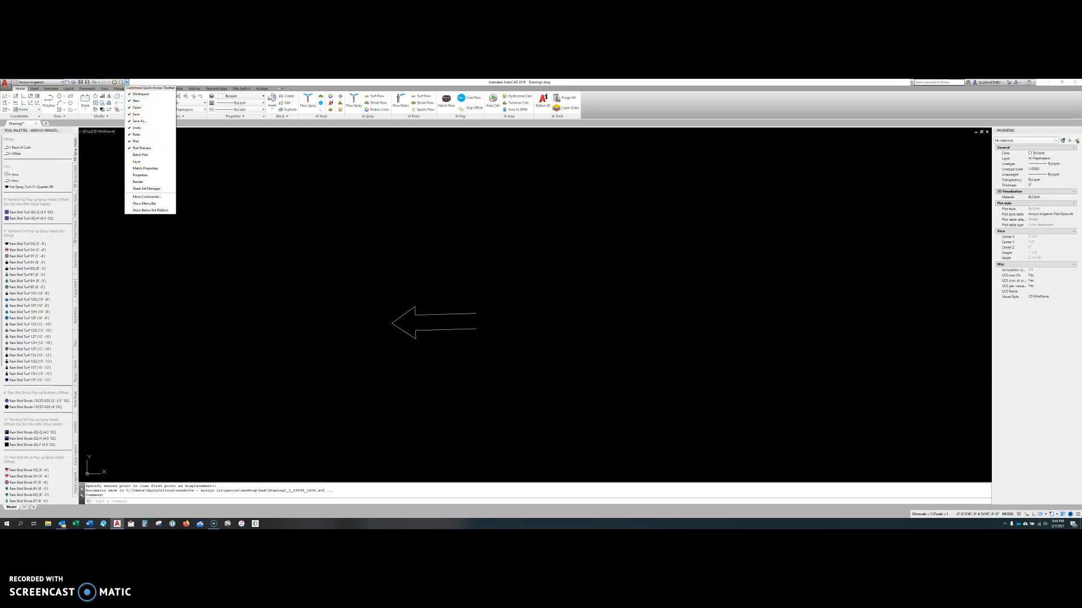
click(99, 84)
drag(133, 126, 138, 179)
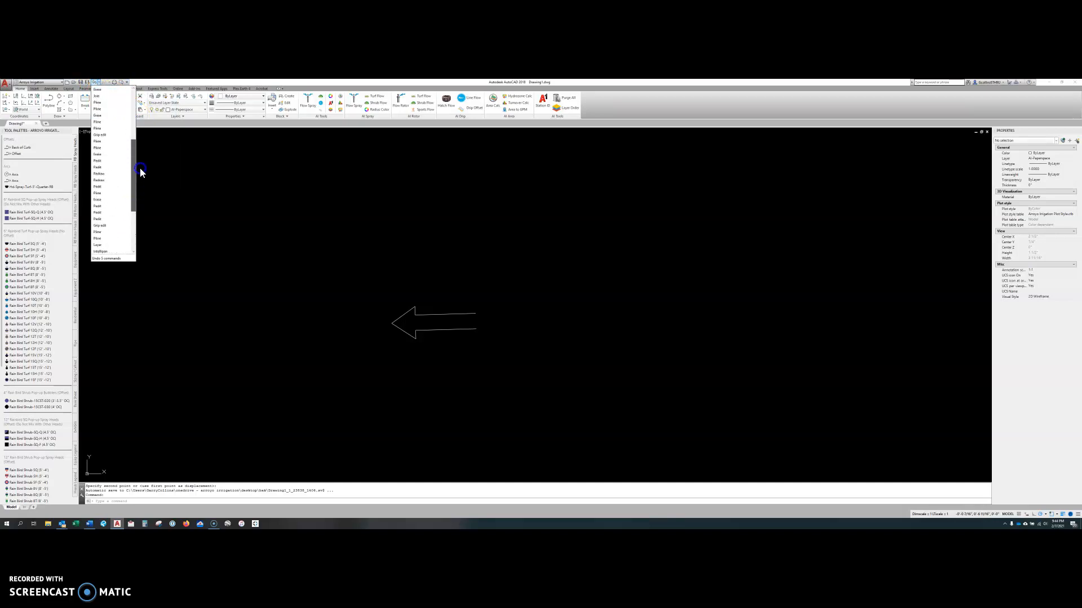
drag(140, 157, 143, 128)
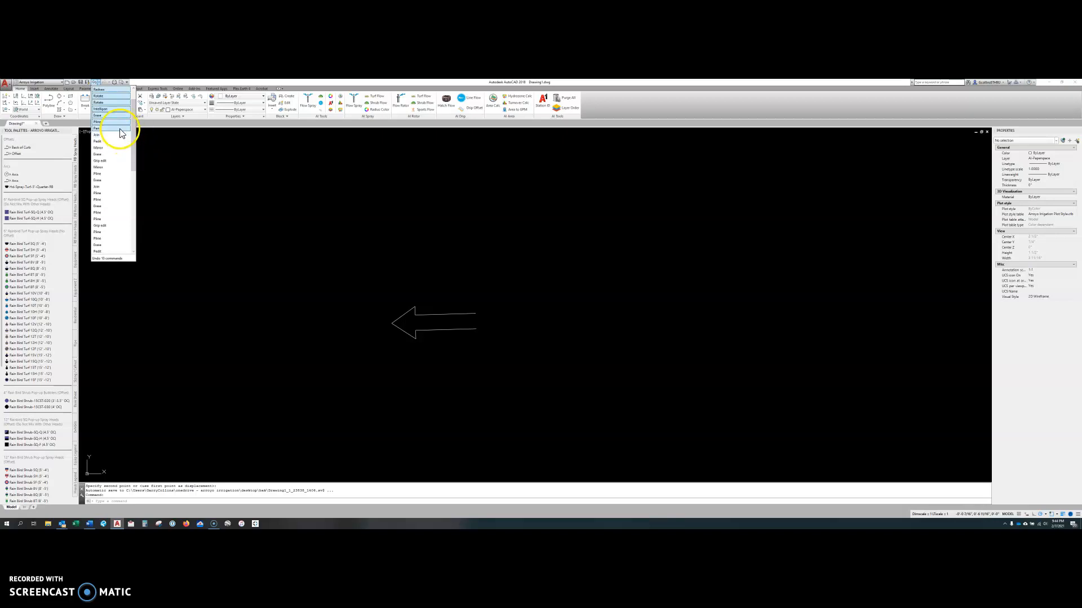
click(120, 132)
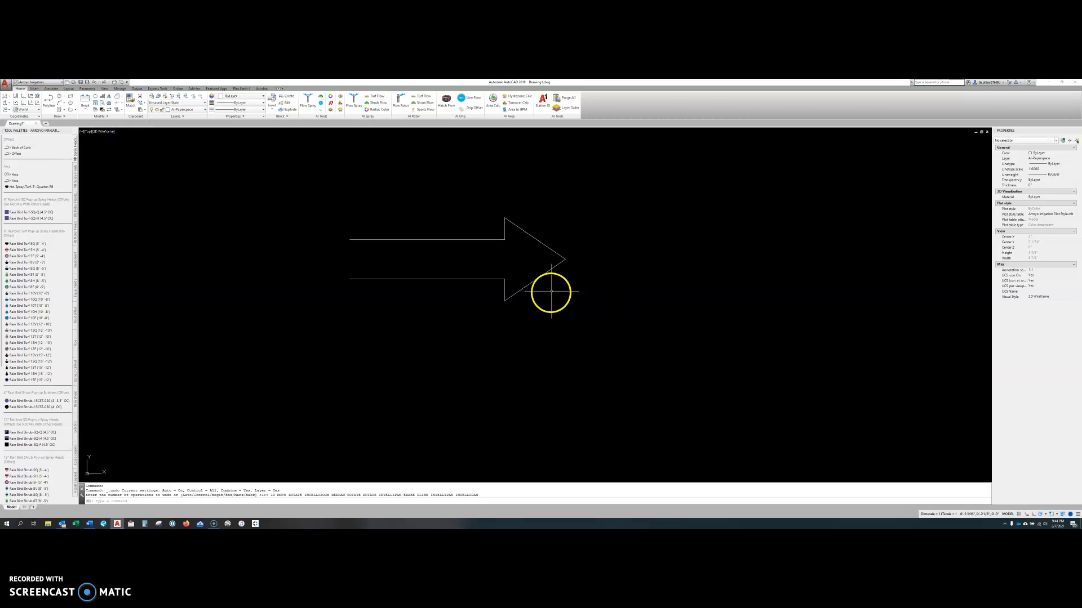
middle_drag(459, 273, 434, 305)
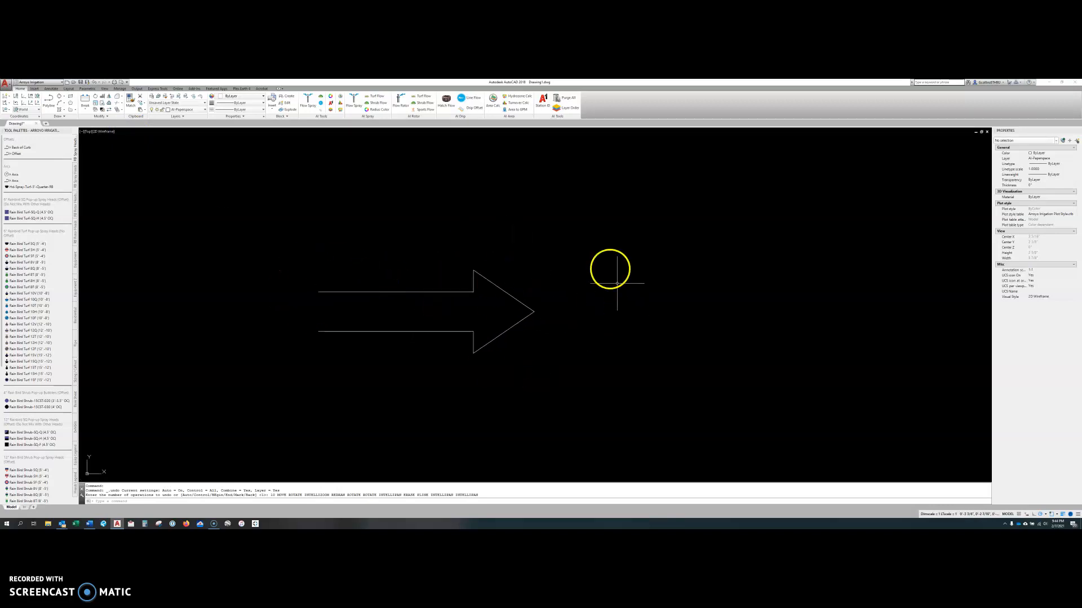
click(501, 330)
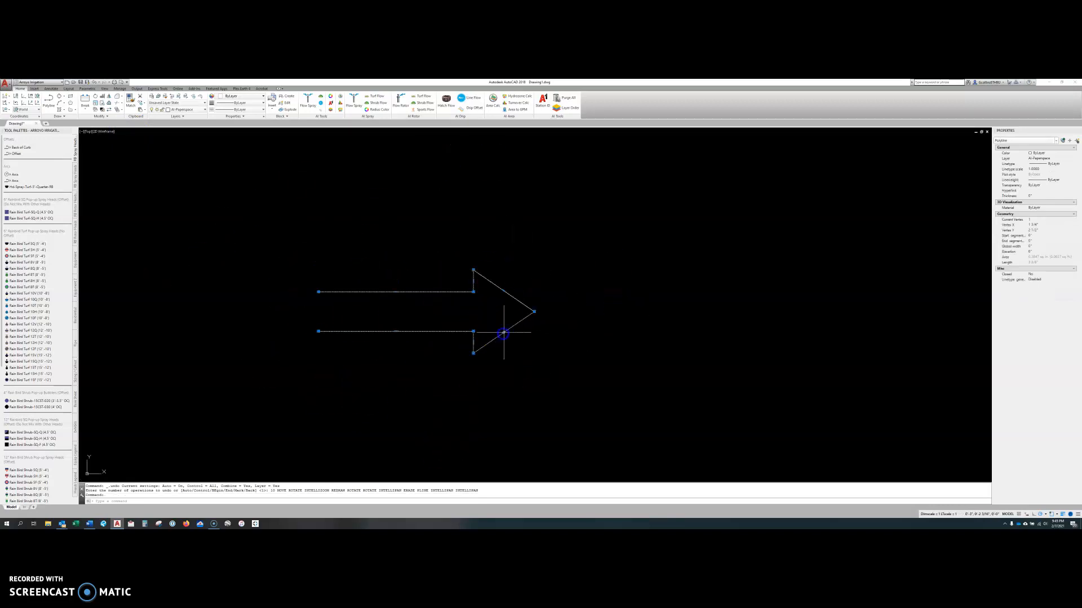
key(Escape)
key(Escape)
key(Escape)
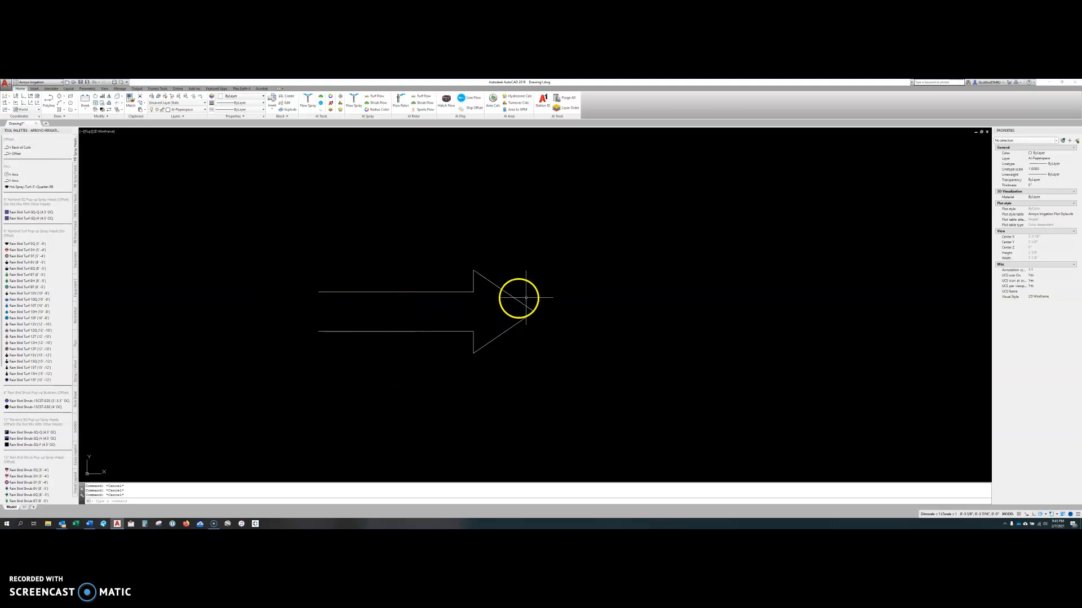
Stretch the arrow's tip vertex farther out and slightly upward using its grip.
click(397, 293)
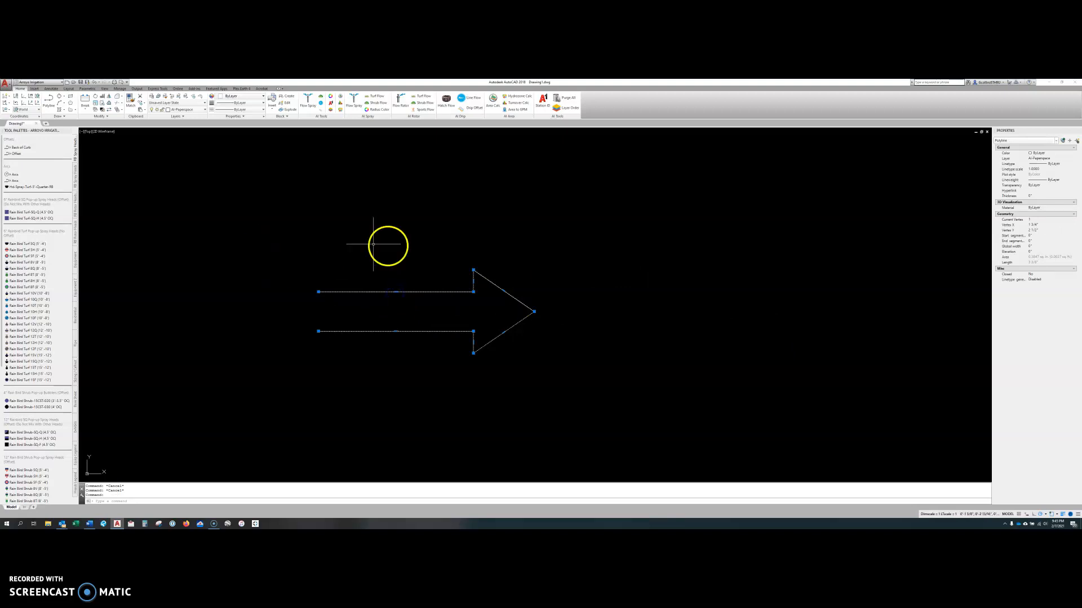
mouse_move(535, 312)
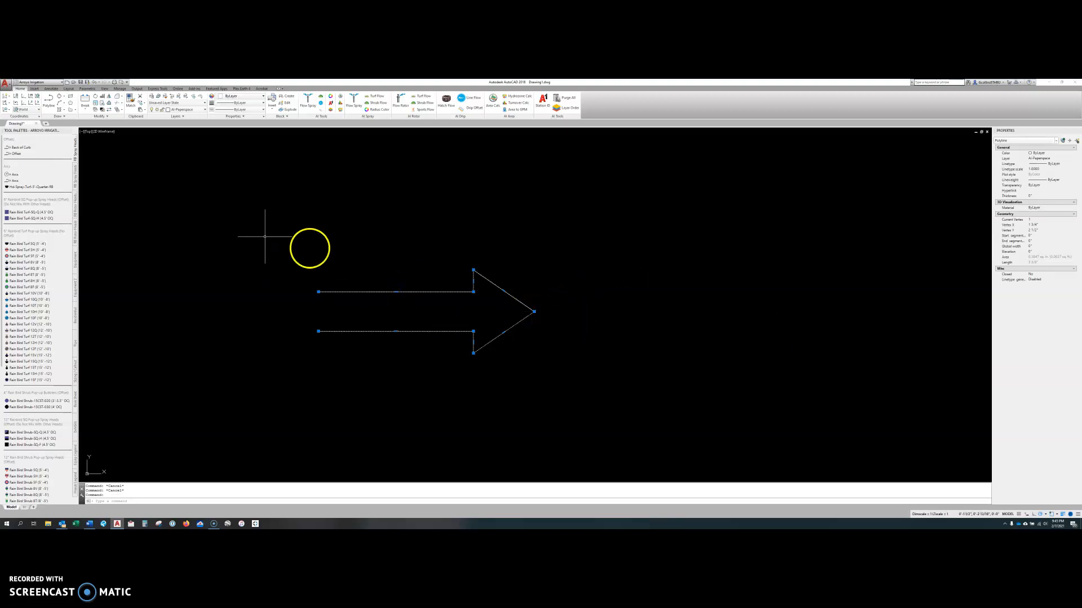
click(534, 309)
click(695, 263)
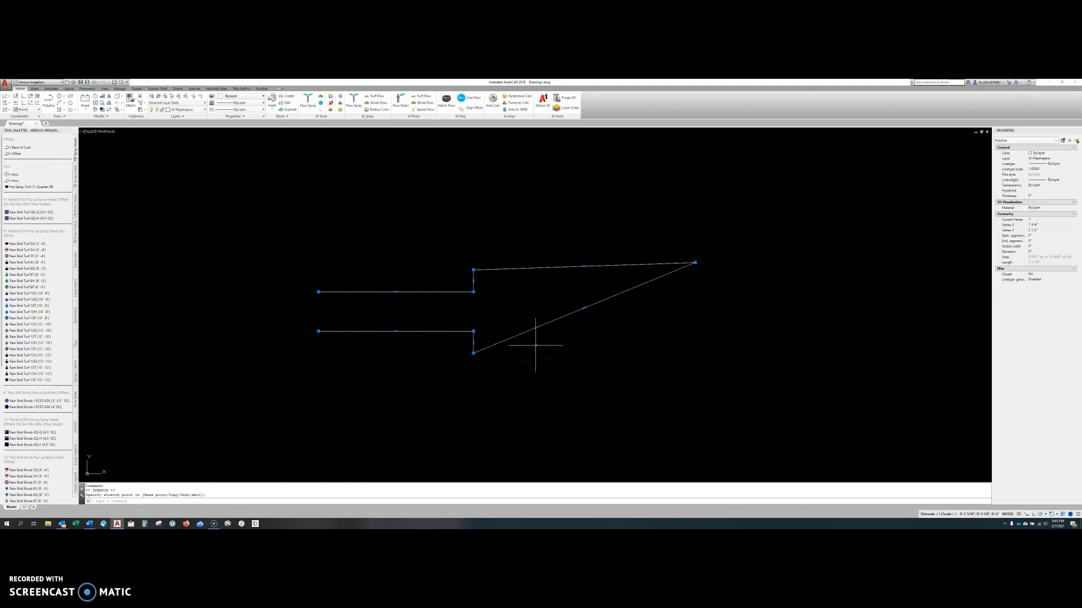
Undo the grip stretch of the arrow's tip.
click(586, 262)
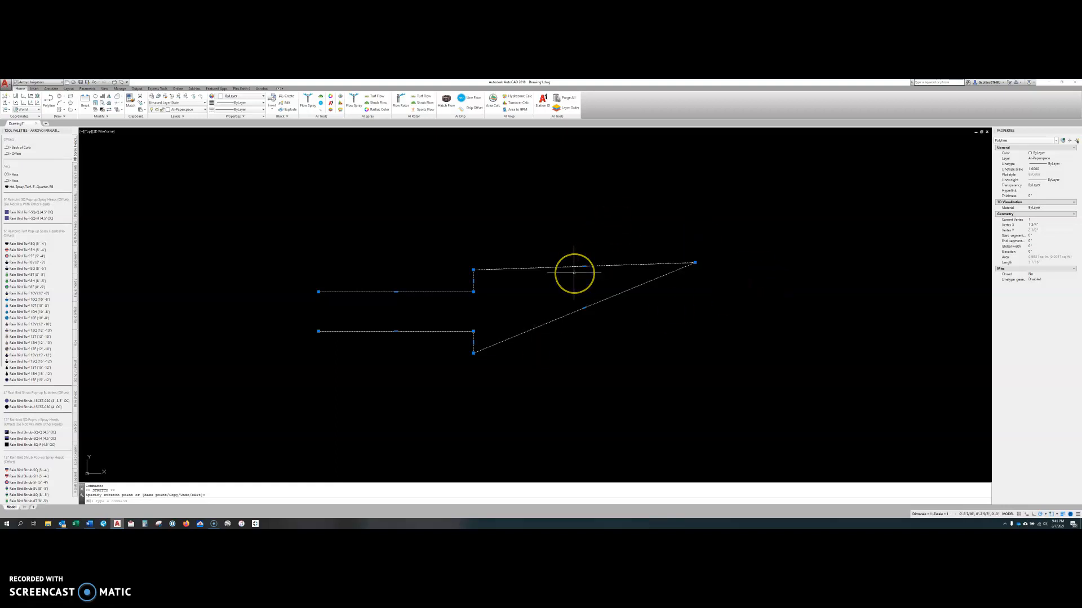
text(u)
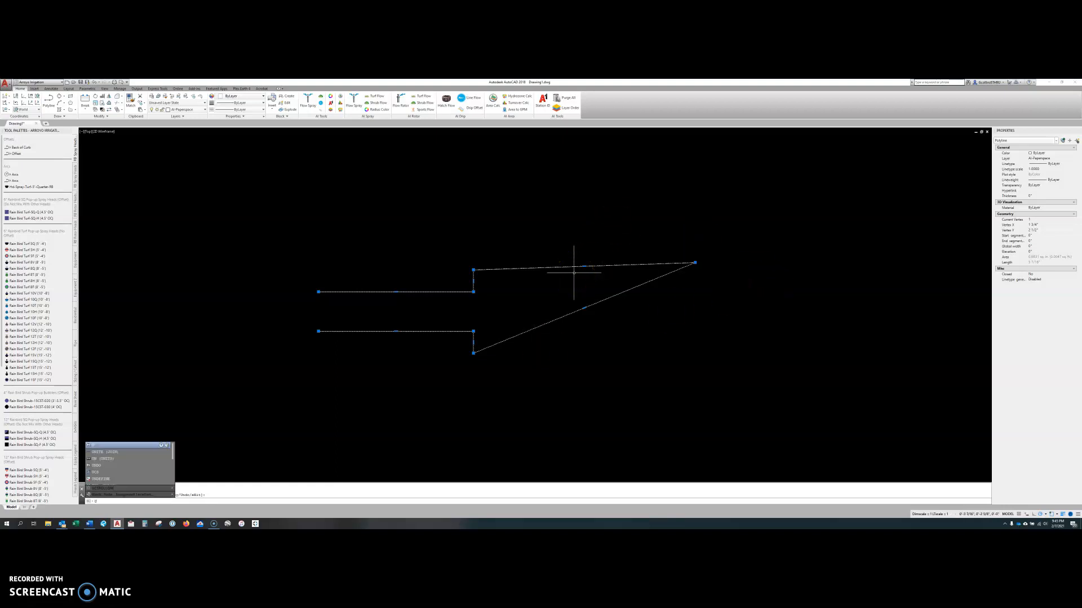
key(Return)
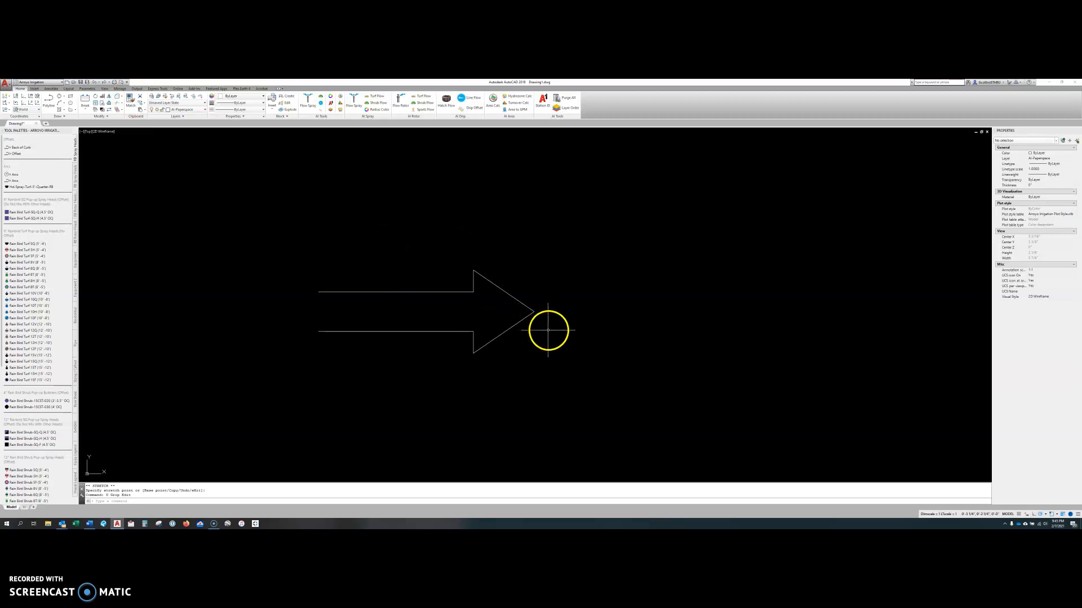
Stretch the arrow's tip vertex far out and upward using its grip, and undo that stretch.
click(529, 315)
click(519, 325)
click(534, 312)
click(725, 249)
key(Escape)
click(682, 262)
key(Escape)
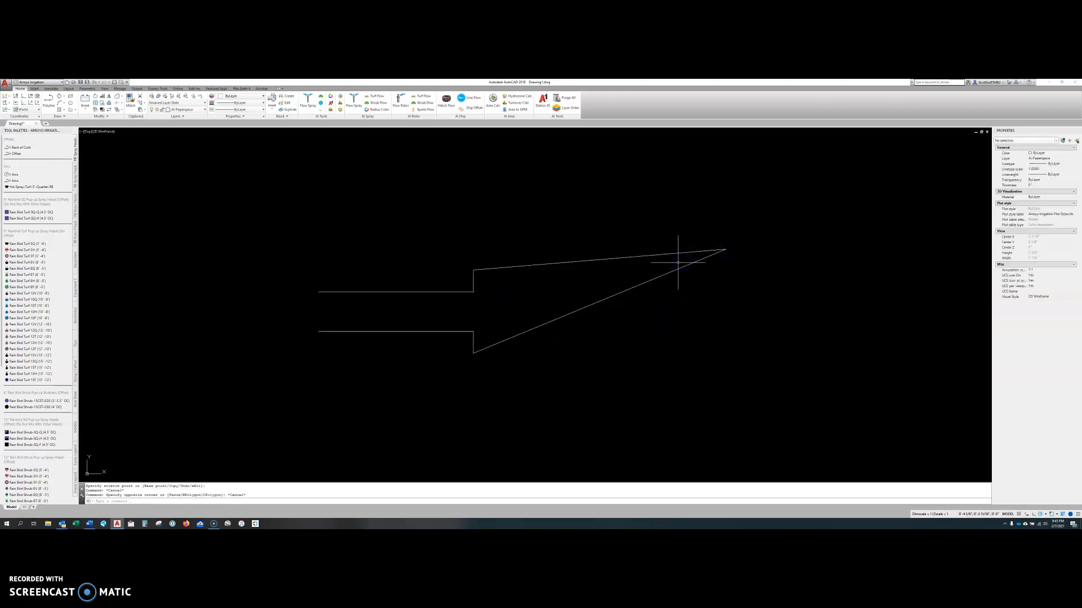
text(u)
key(Return)
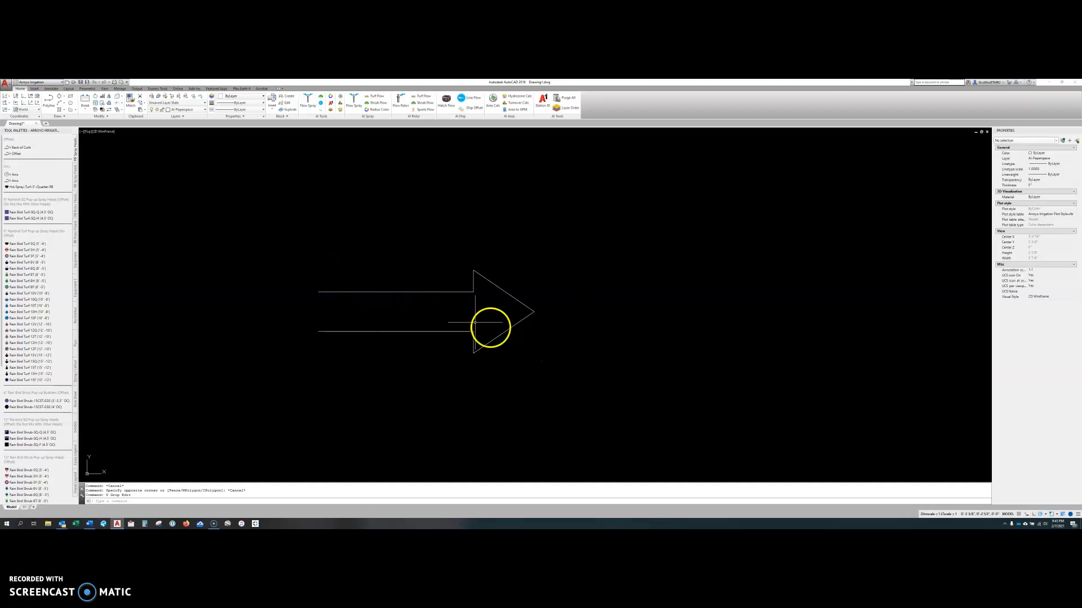
Stretch the arrow's tip, lower barb and lower inner corner to distorted new positions using their grips.
click(531, 315)
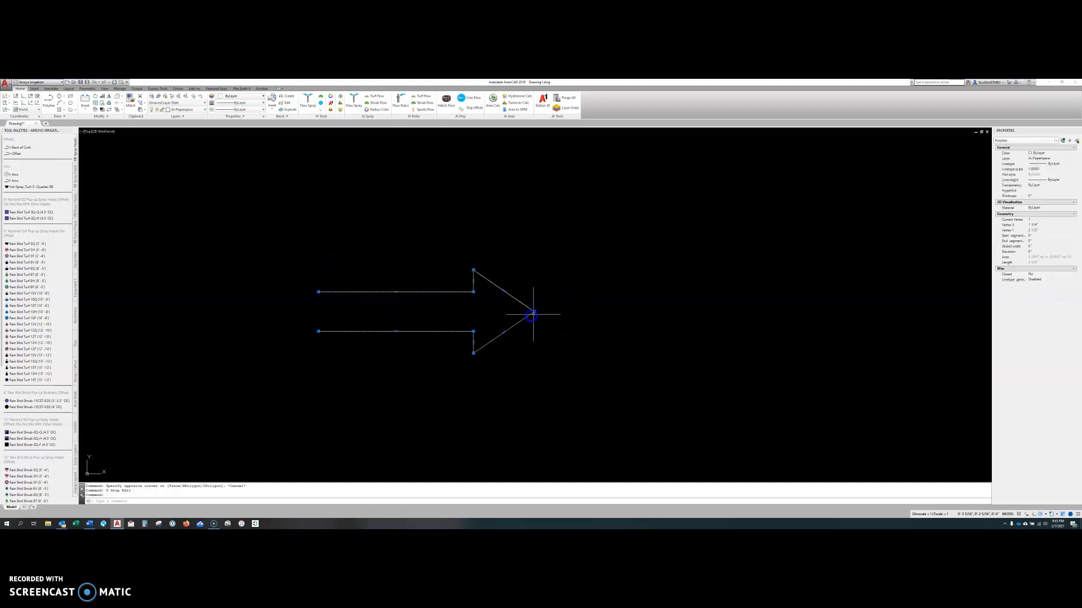
click(534, 312)
click(640, 201)
click(474, 353)
click(787, 403)
click(473, 331)
click(412, 404)
key(Escape)
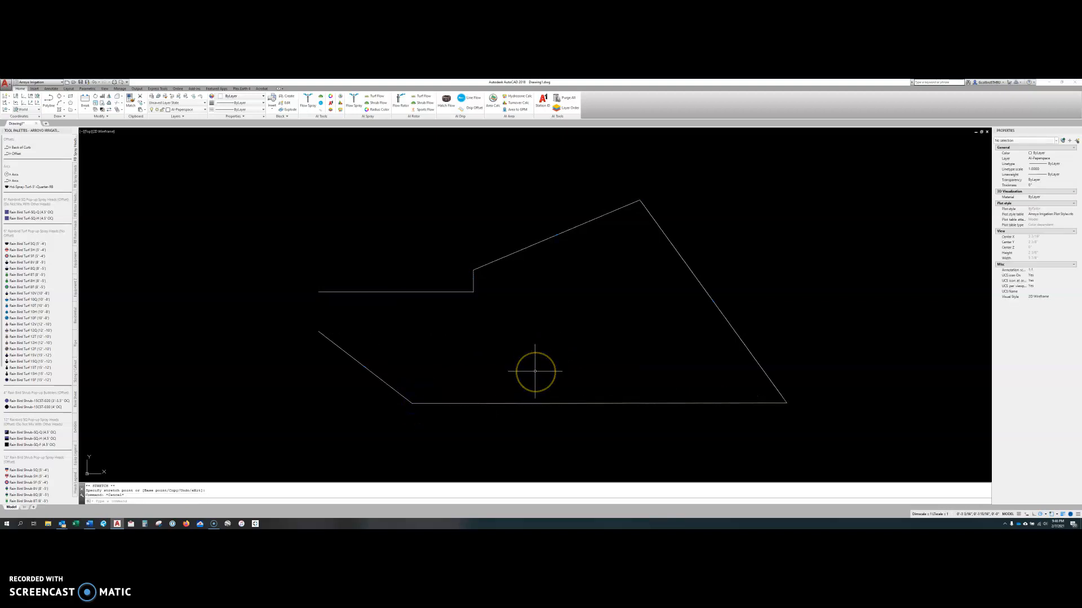
Undo the three grip stretches of the tip, lower barb and lower inner corner.
text(u)
key(Return)
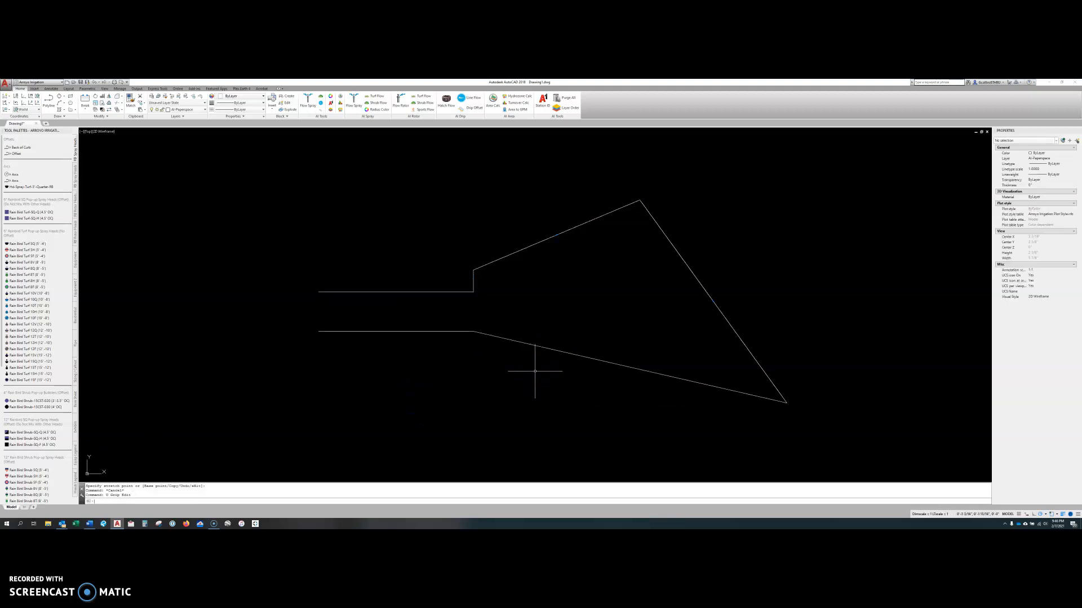
text(u)
key(Return)
key(Return)
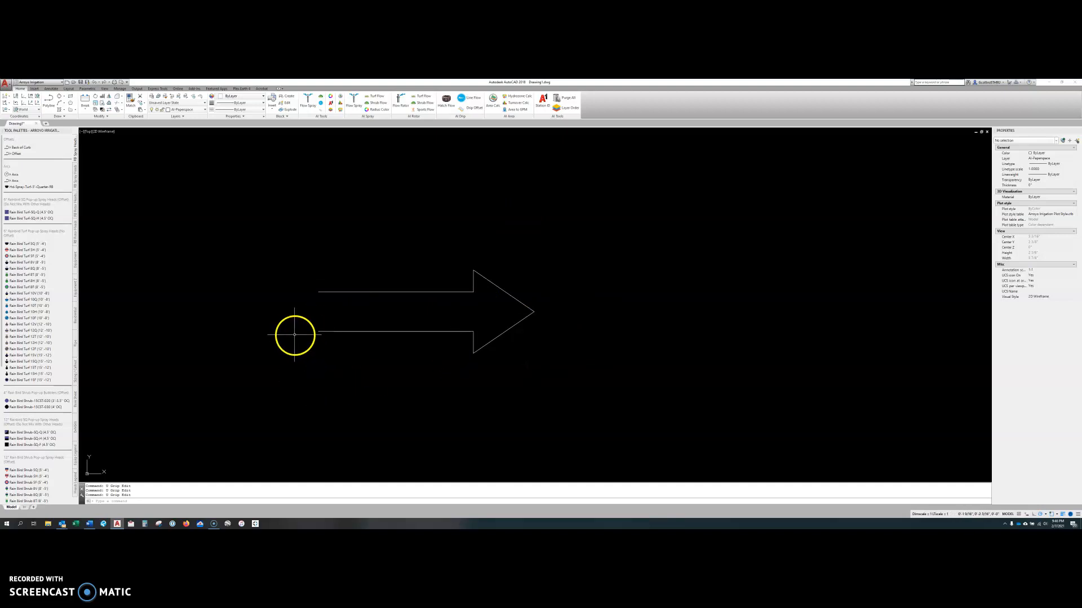
key(Escape)
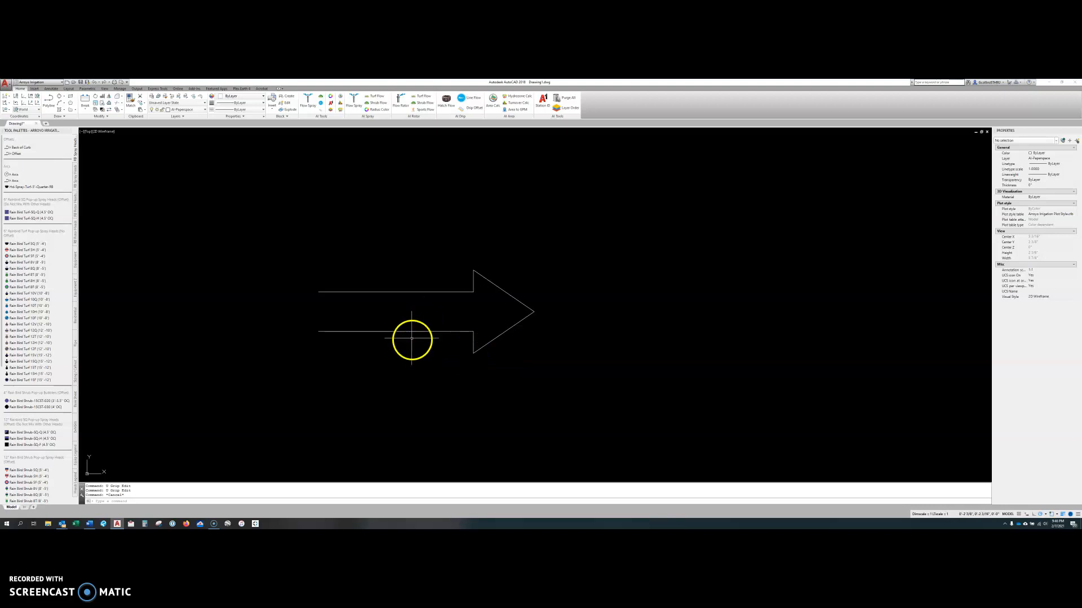
Select the arrow with a crossing window and make the end, midpoint and upper inner corner grips of its shaft hot.
click(433, 330)
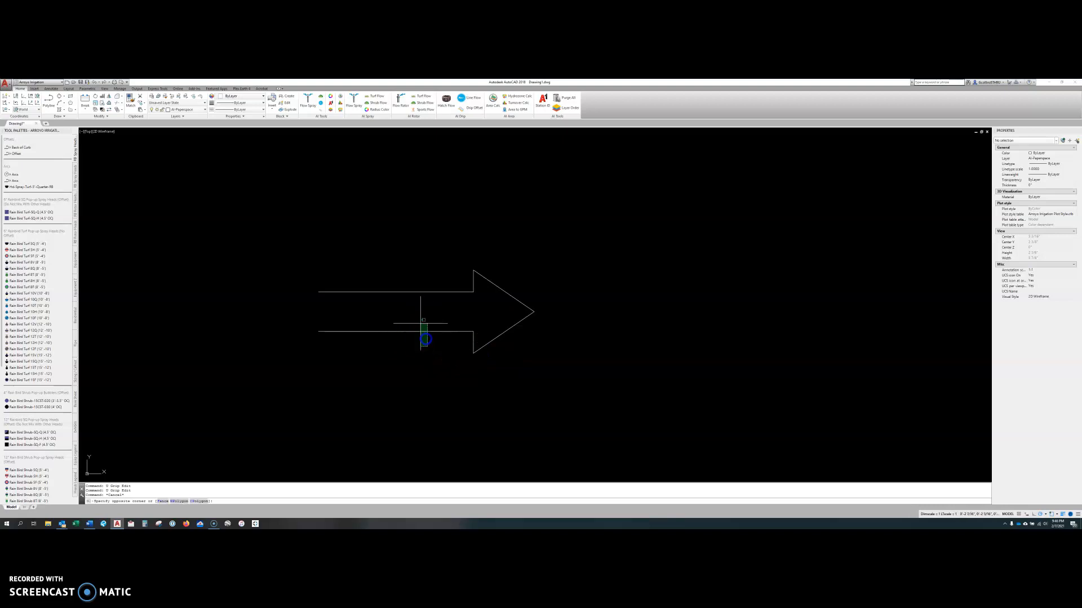
click(401, 252)
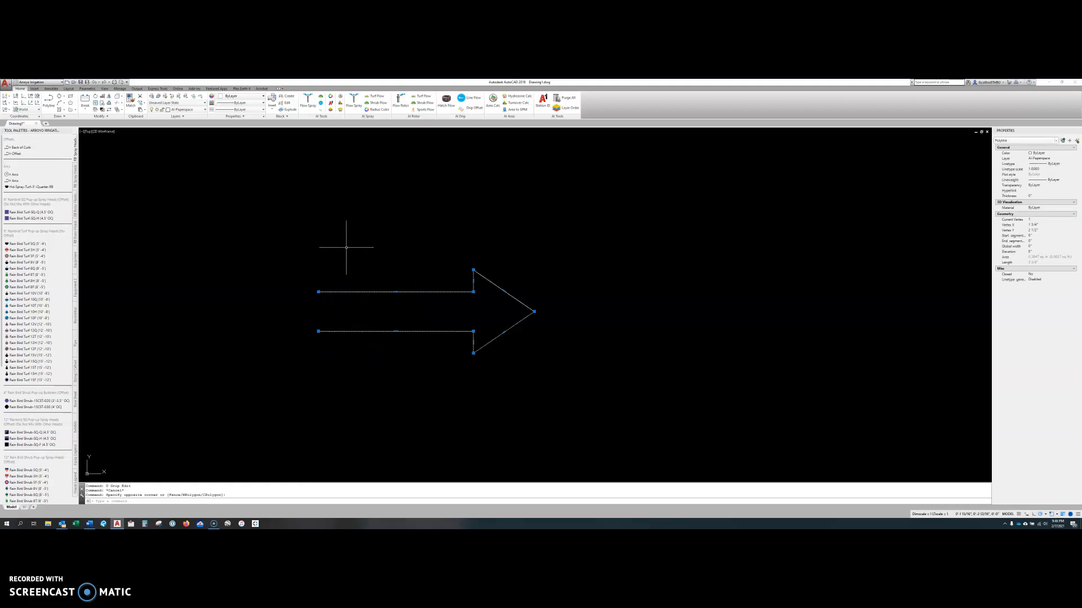
shift+click(318, 331)
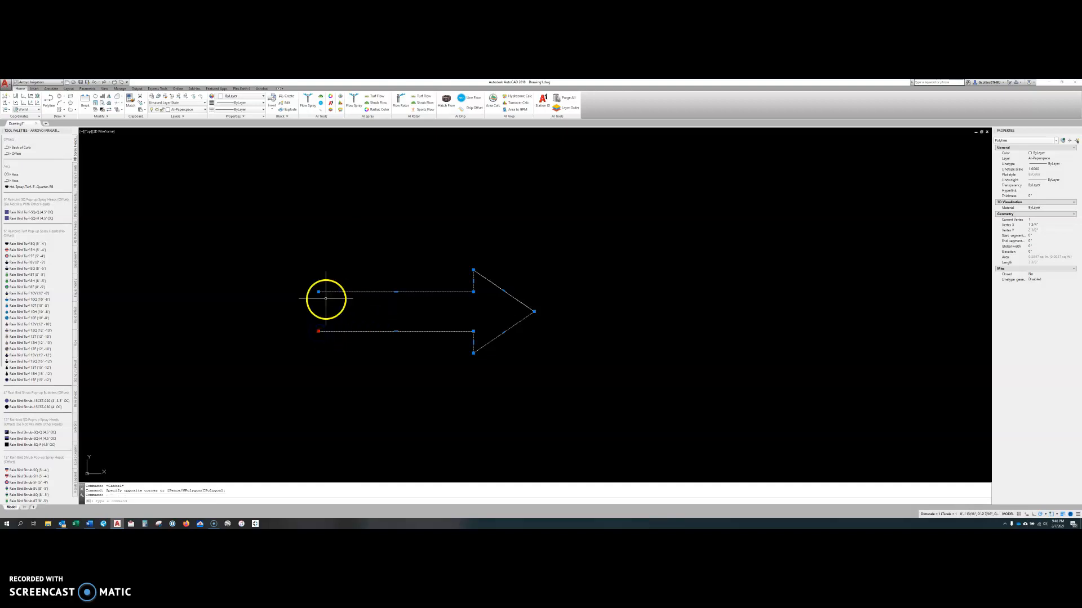
key(Escape)
click(325, 290)
click(323, 294)
shift+click(318, 291)
shift+click(318, 331)
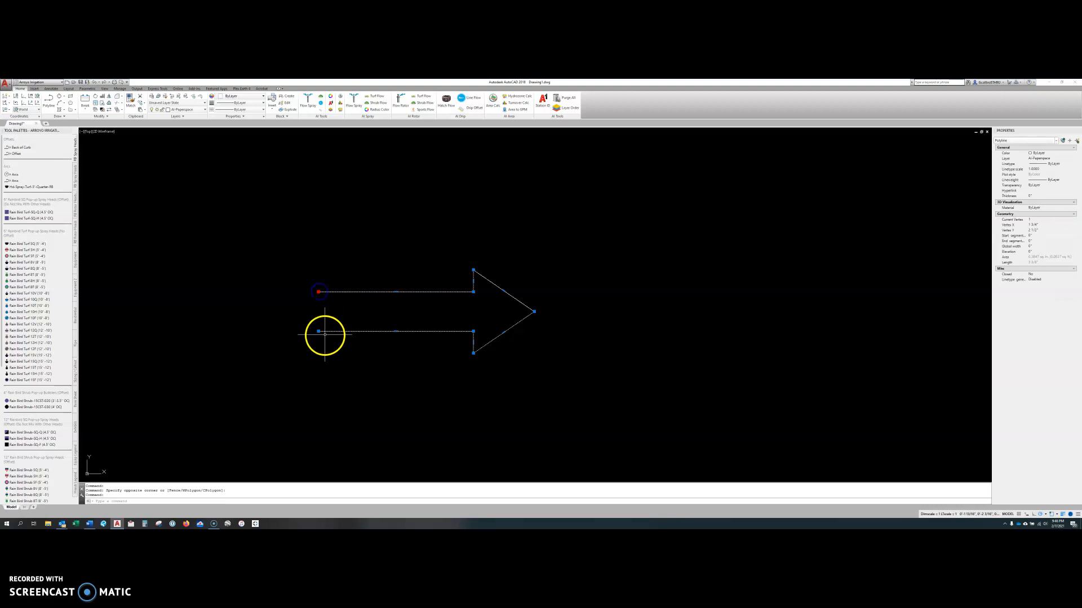
shift+click(395, 331)
shift+click(396, 292)
shift+click(473, 292)
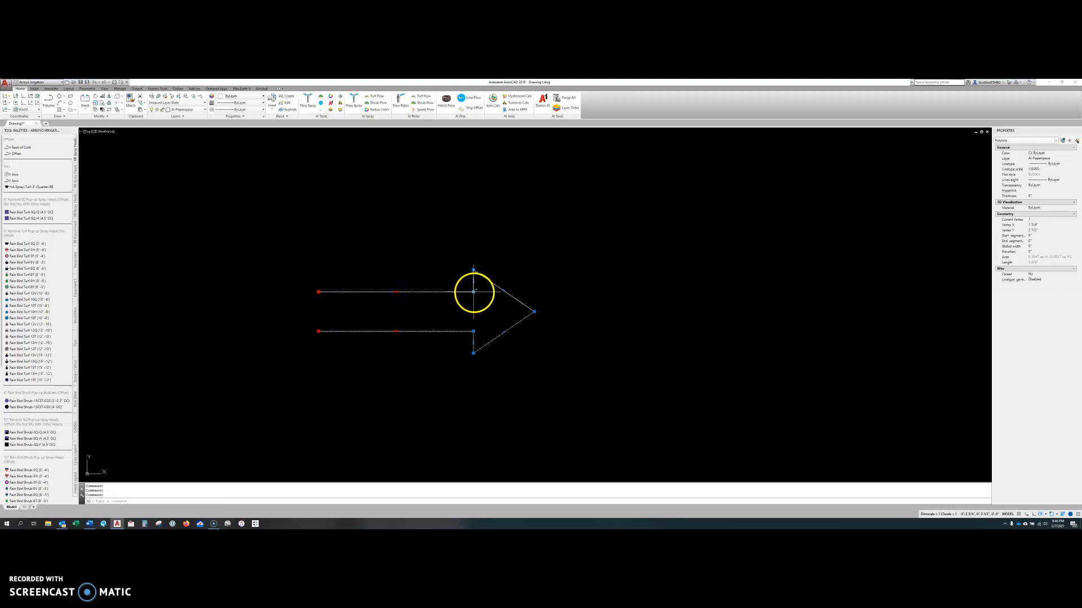
Make the arrowhead grips hot too, and shift the whole arrow right and slightly upward by its lower inner corner.
shift+click(474, 270)
shift+click(503, 291)
shift+click(534, 312)
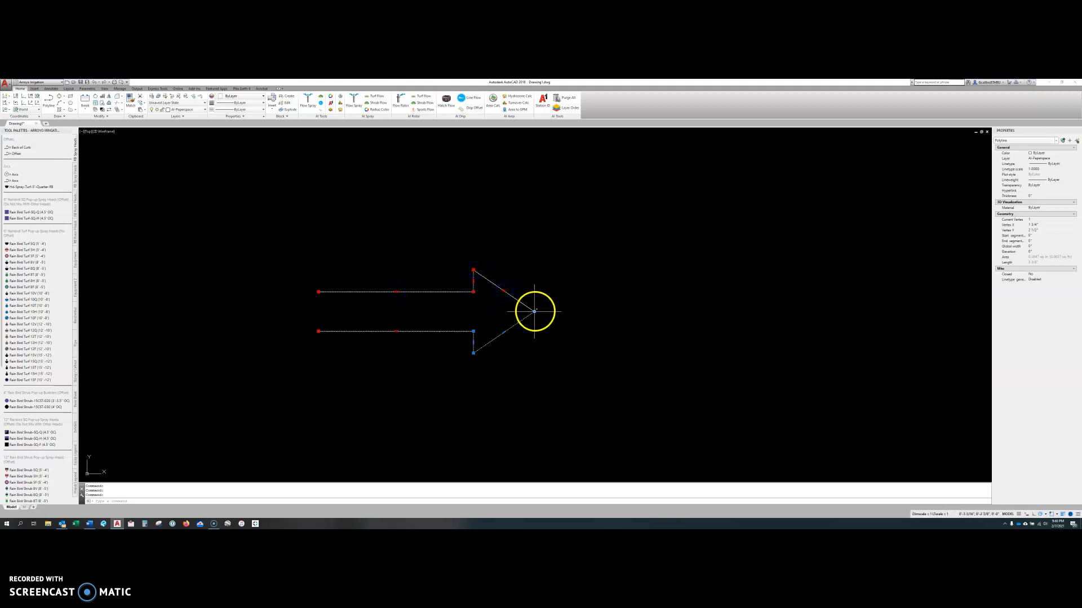
shift+click(503, 332)
shift+click(474, 352)
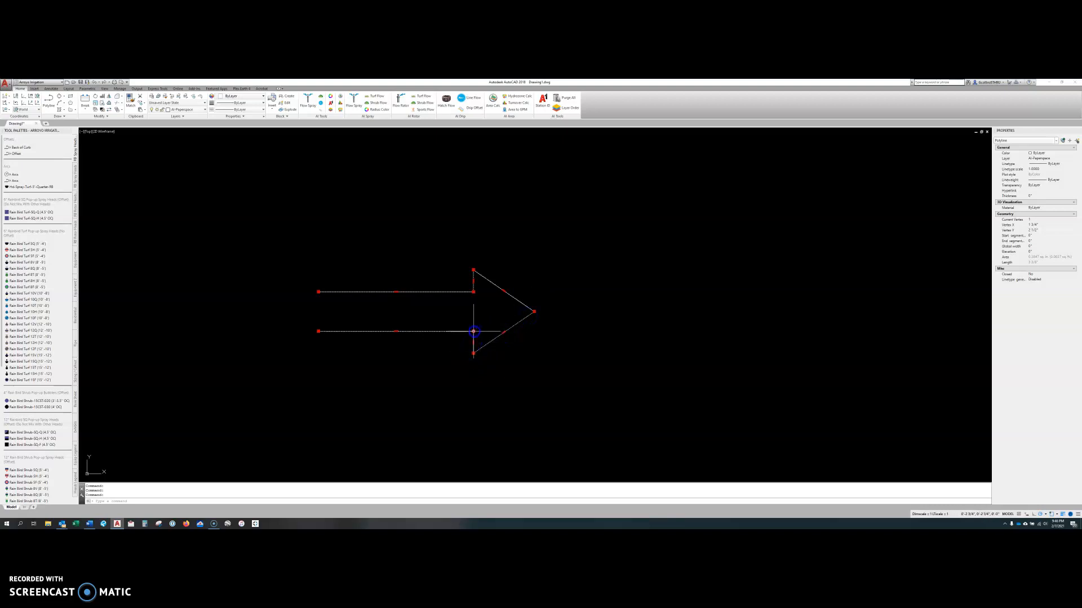
click(473, 331)
click(741, 280)
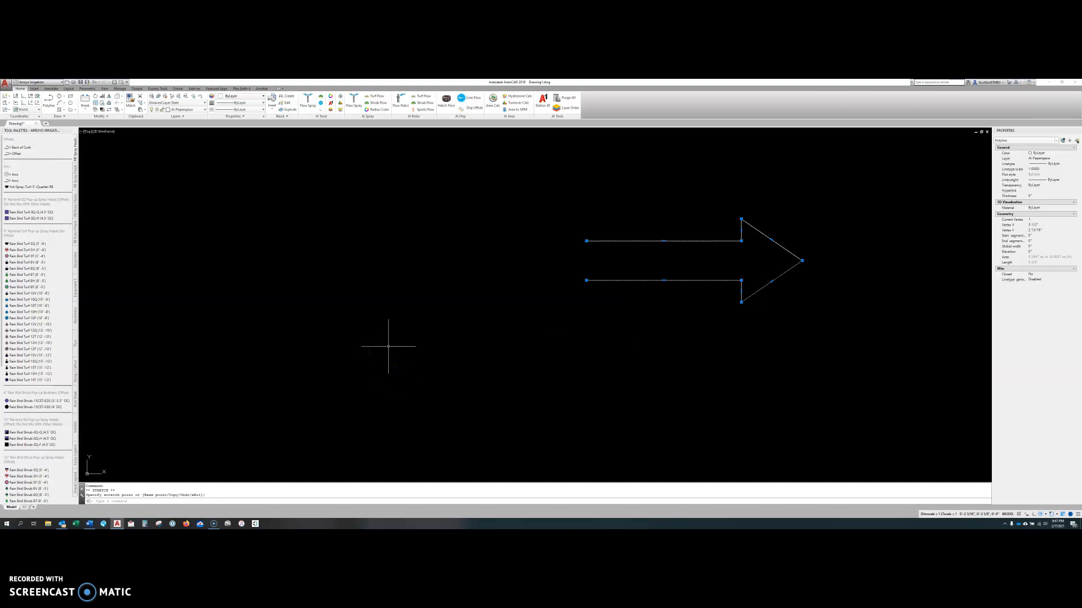
Undo the multi-grip shift of the whole arrow.
key(ctrl+z)
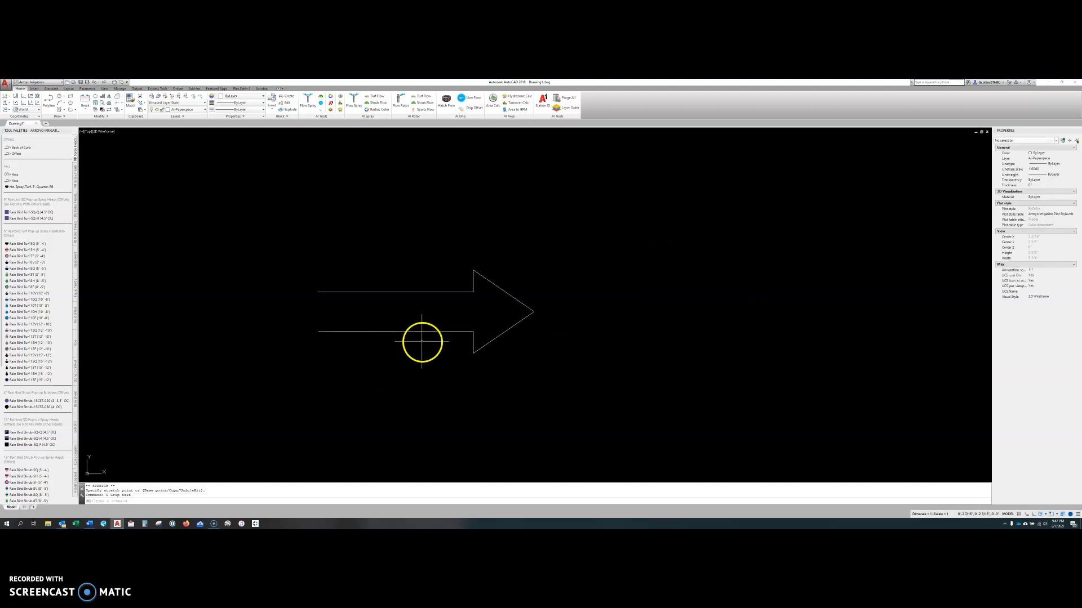
key(Escape)
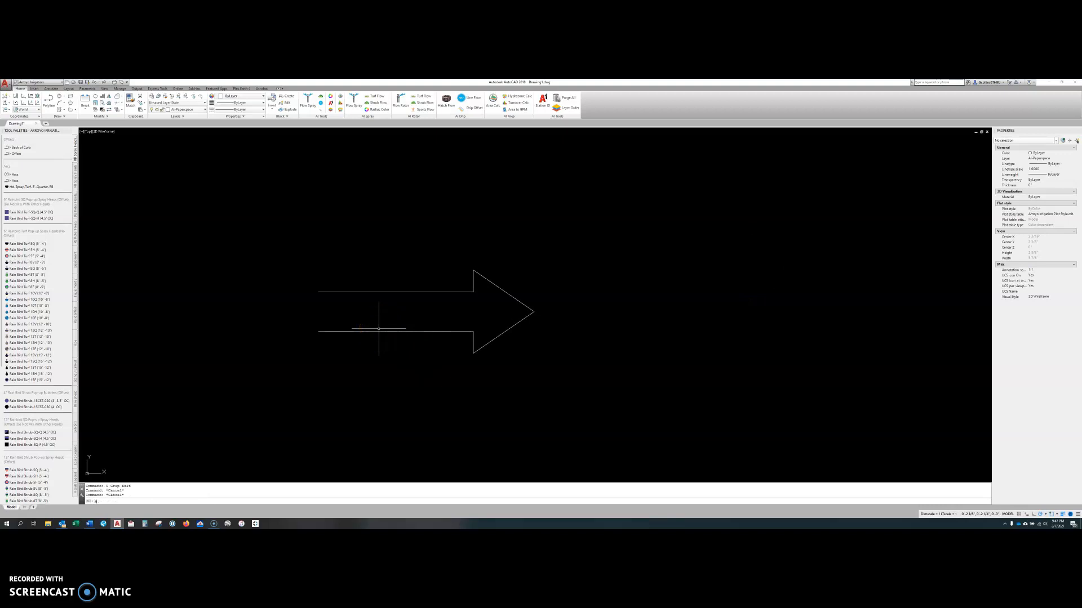
Move the arrow up and to the right with the Move command, using the tip endpoint as base point.
text(m)
key(Return)
key(Return)
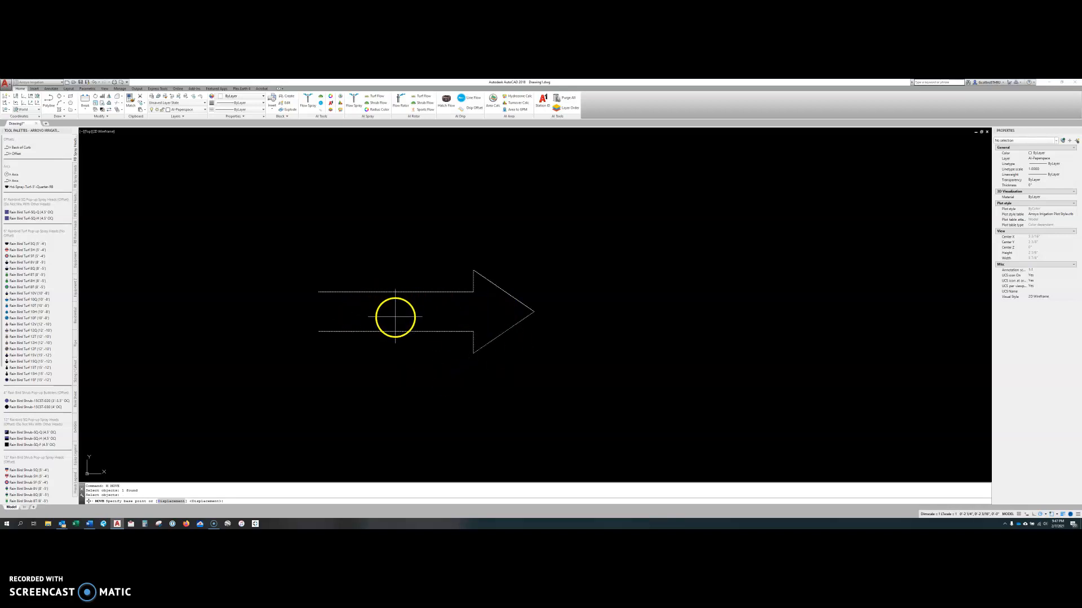
click(534, 311)
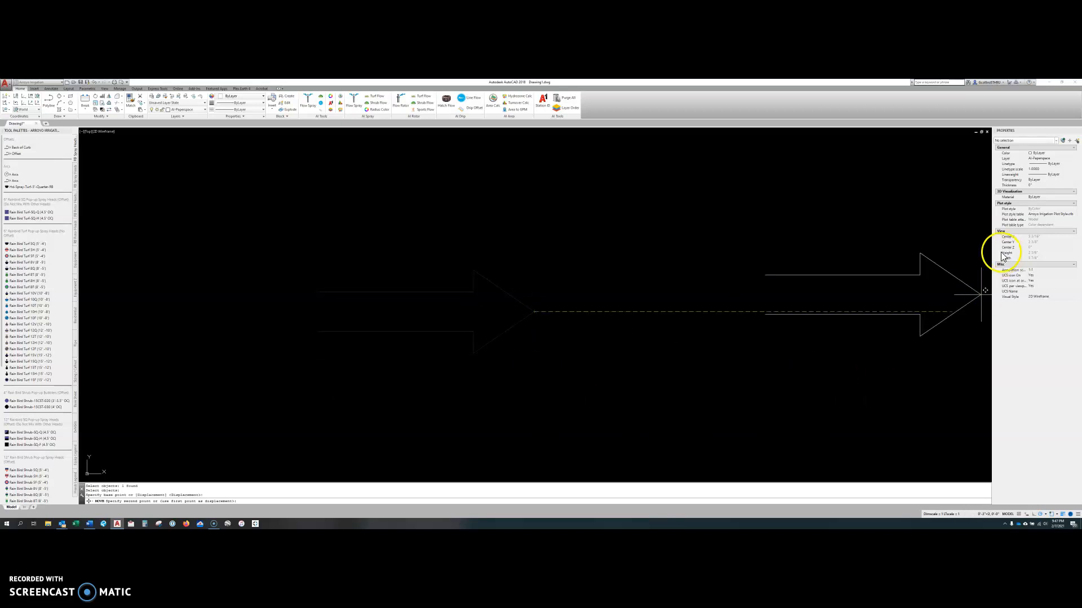
click(876, 221)
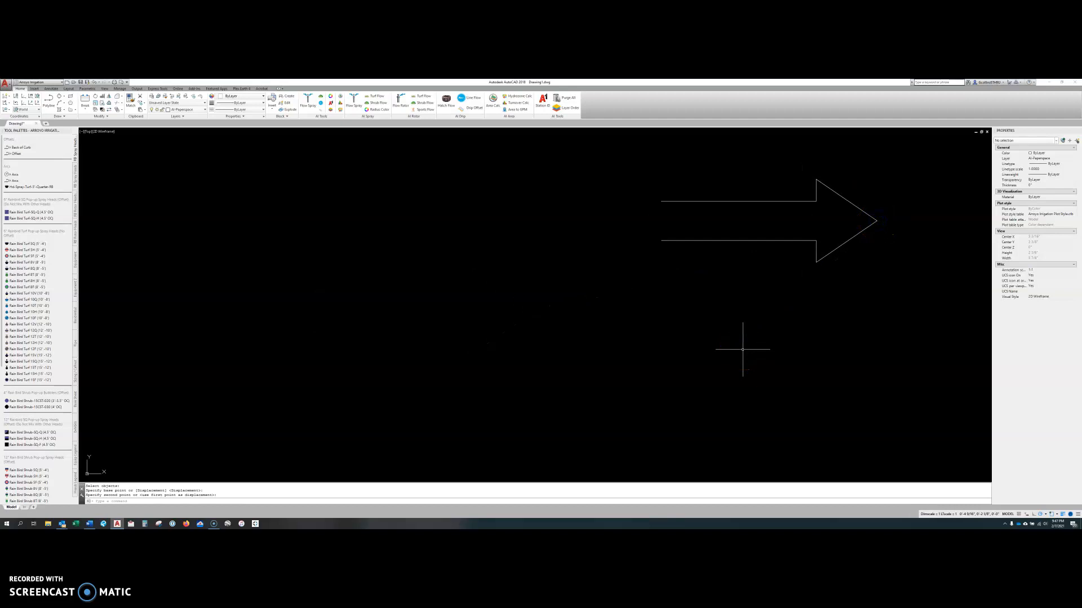
Move the arrow back across the drawing to the far left, using a base point at the open tail end.
text(m)
key(Return)
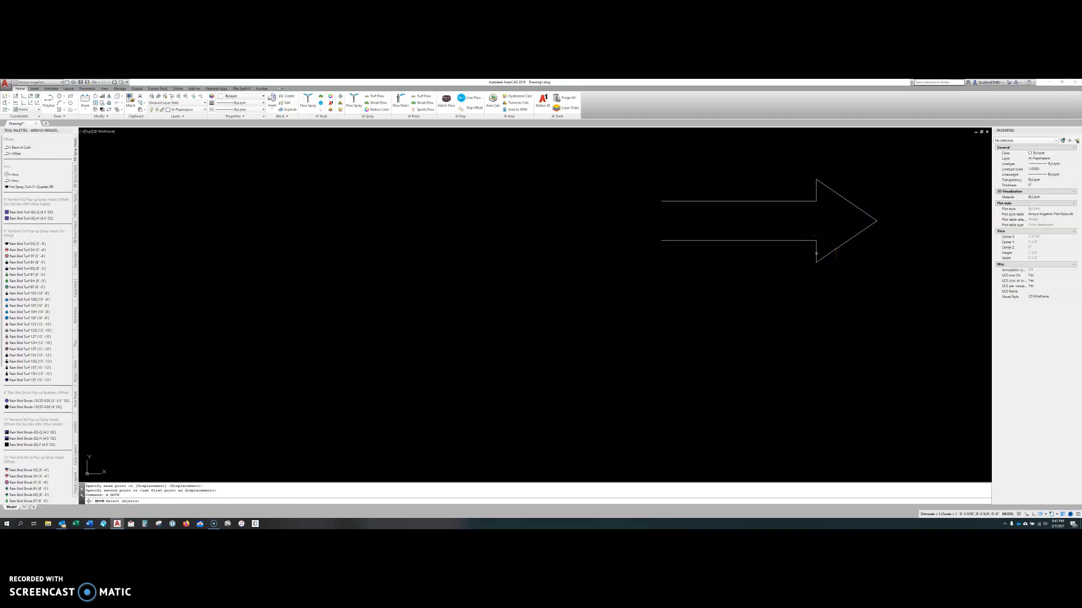
click(816, 254)
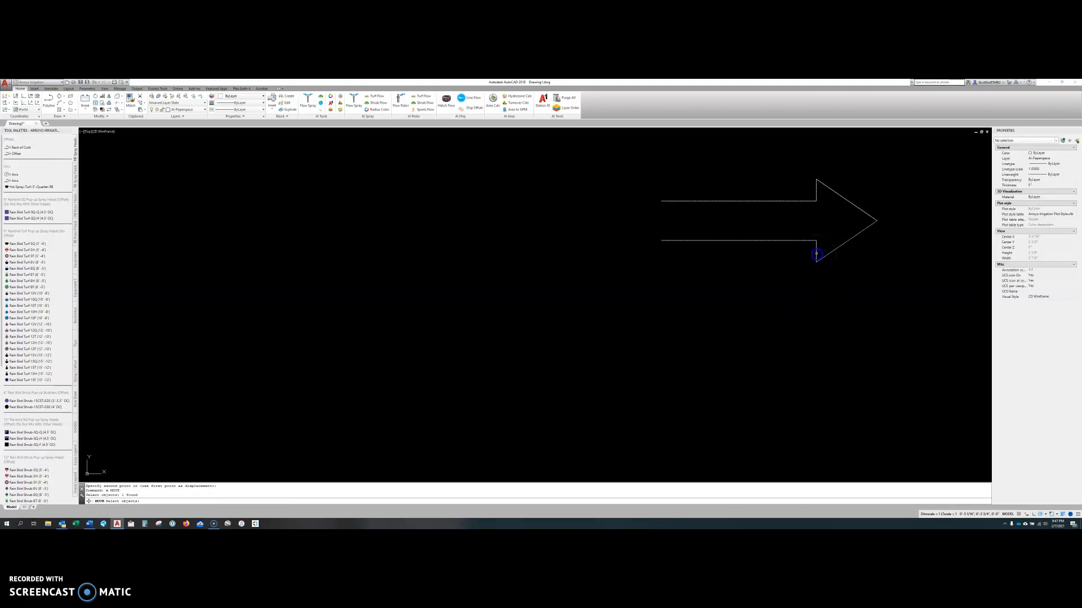
key(Return)
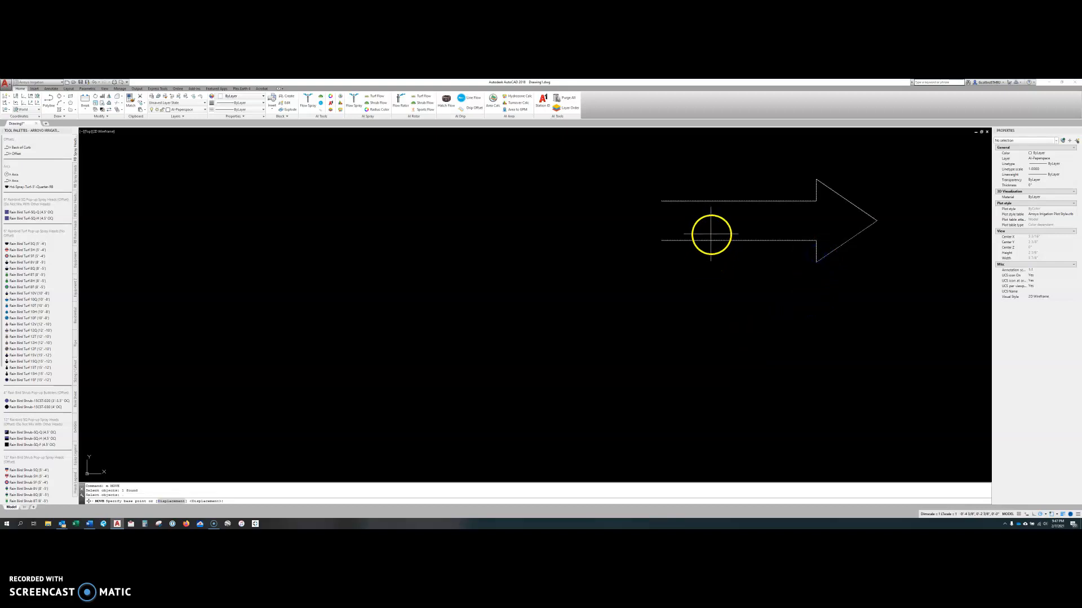
click(655, 218)
click(198, 294)
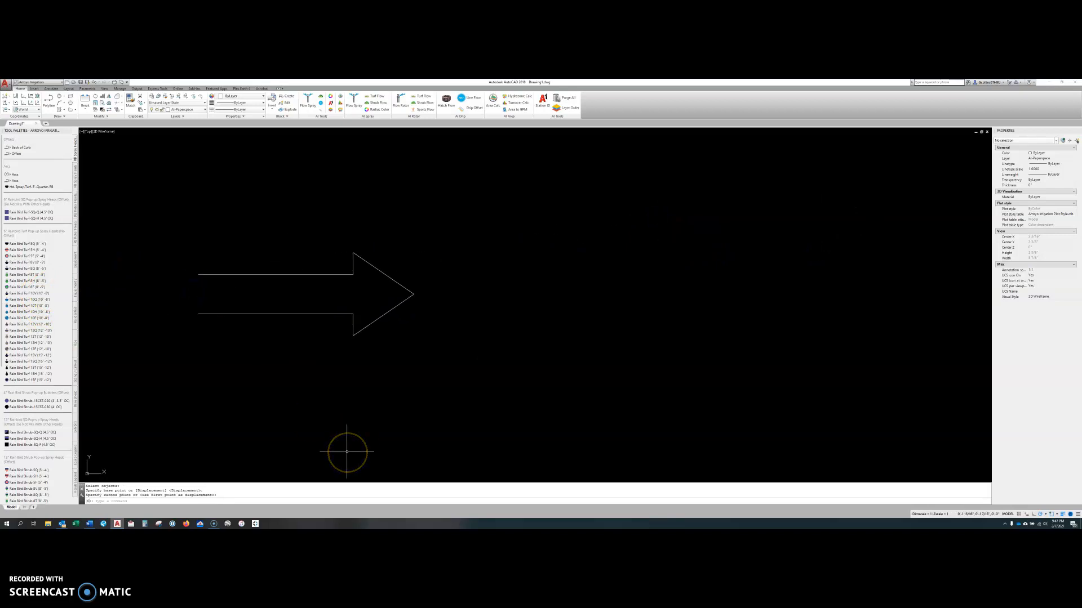
Repeat the Move command to shift the arrow right and slightly upward, using a base point in empty space below it.
key(Return)
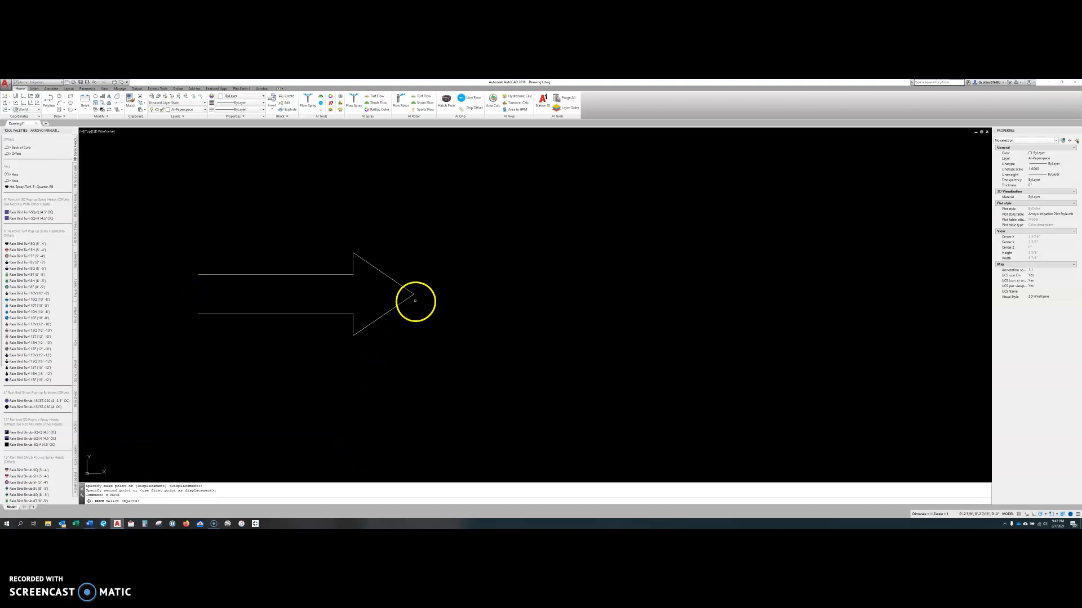
click(412, 295)
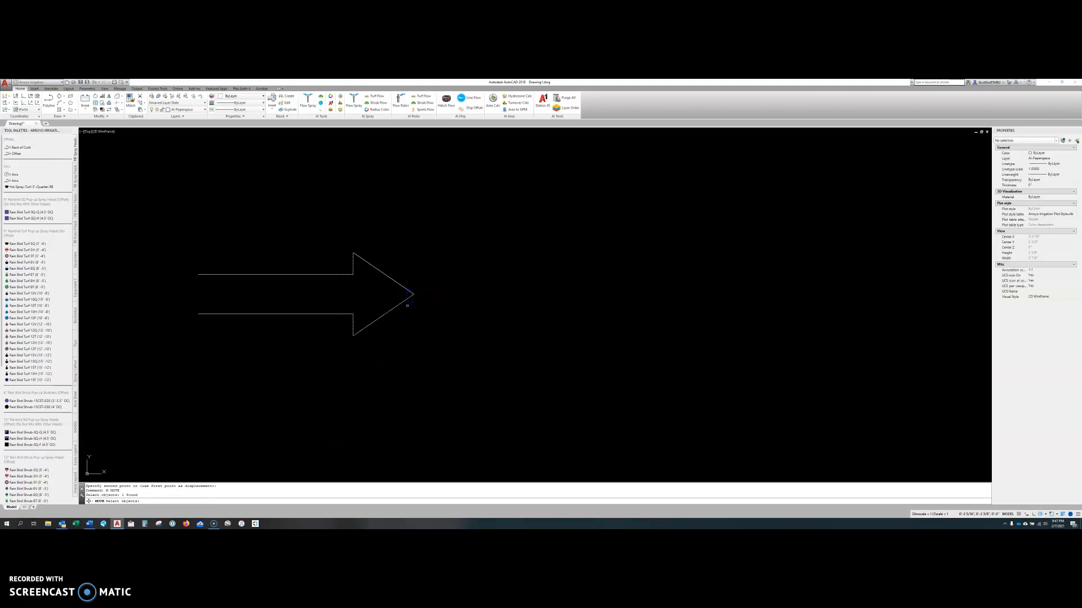
key(Return)
click(569, 458)
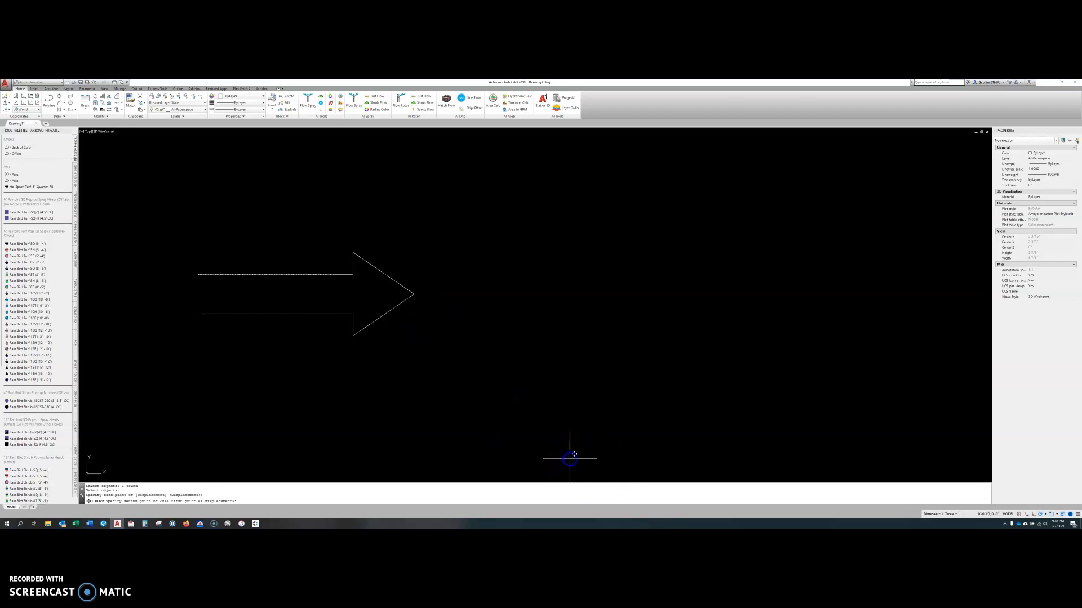
click(927, 424)
Move the arrow back to the left, selecting it with a crossing window and using a base point near its arrowhead.
text(m)
key(Return)
click(743, 293)
click(713, 264)
key(Return)
click(713, 265)
click(346, 261)
key(Escape)
key(Escape)
key(Escape)
Move the arrow exactly 1' horizontally to the right from a base point in empty space below it.
text(m)
key(Return)
click(367, 287)
click(352, 273)
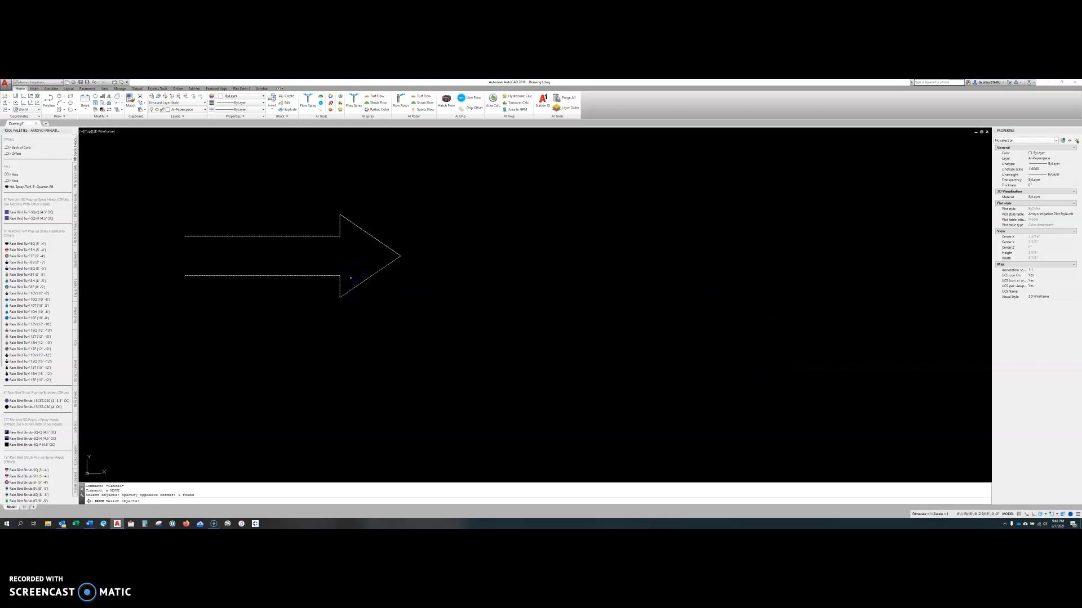
right_click(429, 350)
click(365, 386)
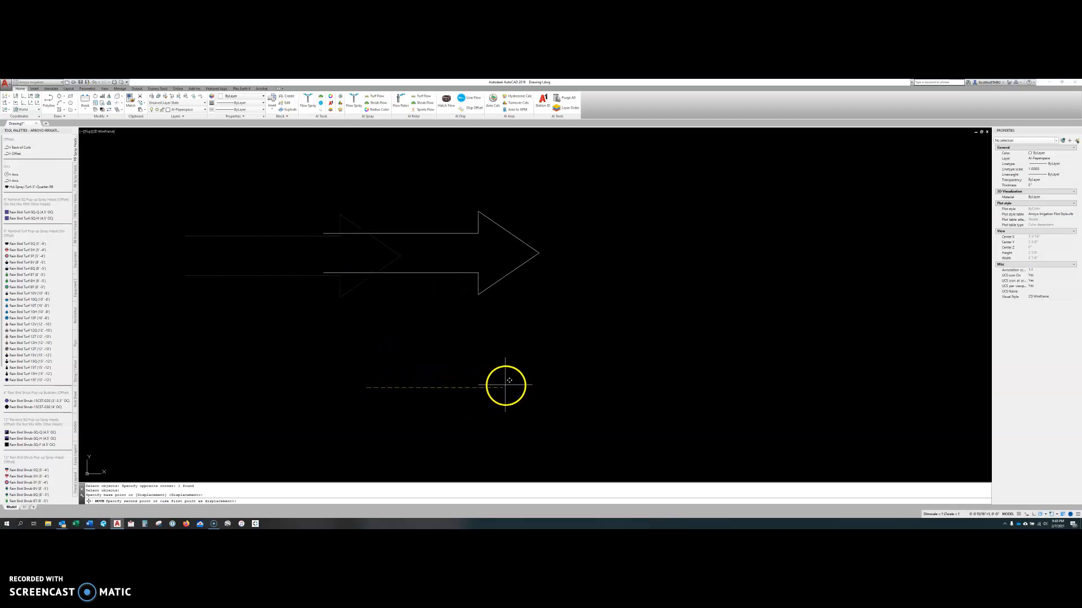
scroll(525, 387, down, 4)
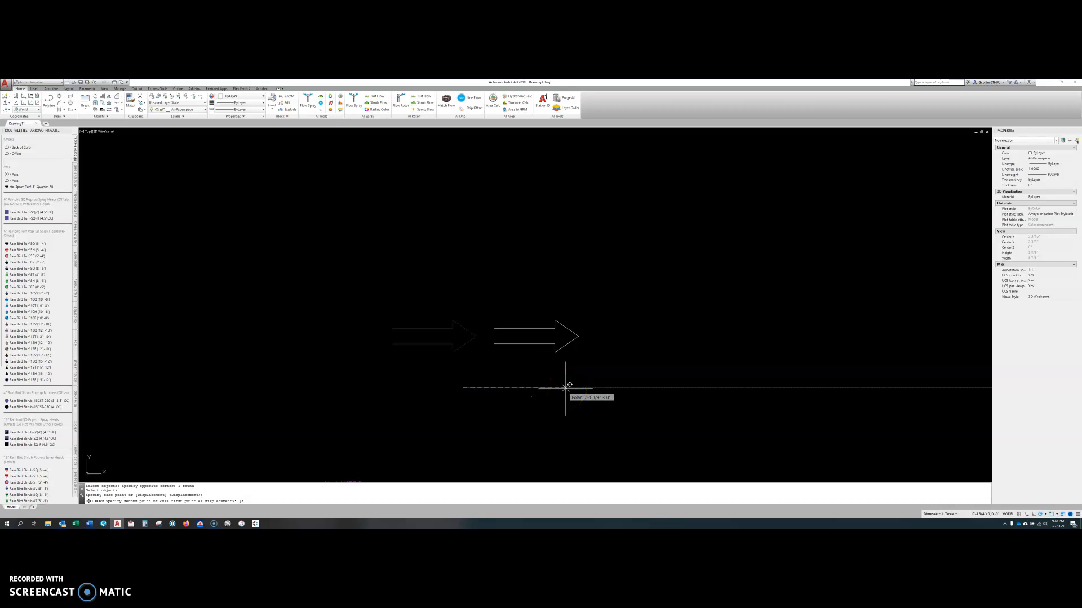
key(Return)
scroll(527, 372, down, 4)
scroll(628, 362, up, 5)
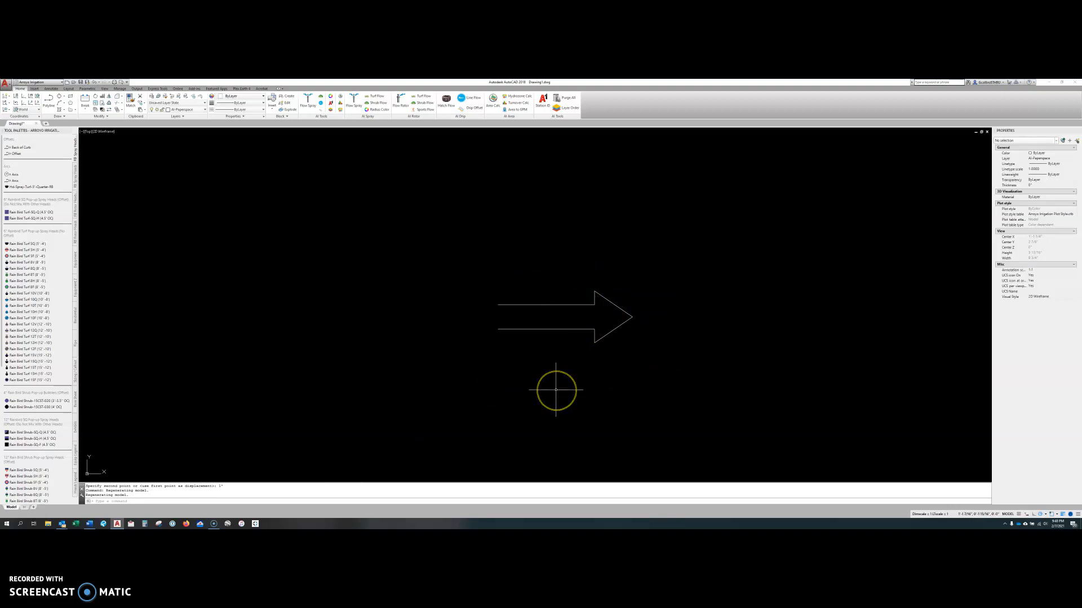
Move the arrow exactly 1' vertically upward, using a base point in empty space below and to its right.
text(m)
key(Return)
click(599, 353)
click(582, 259)
click(646, 415)
click(673, 418)
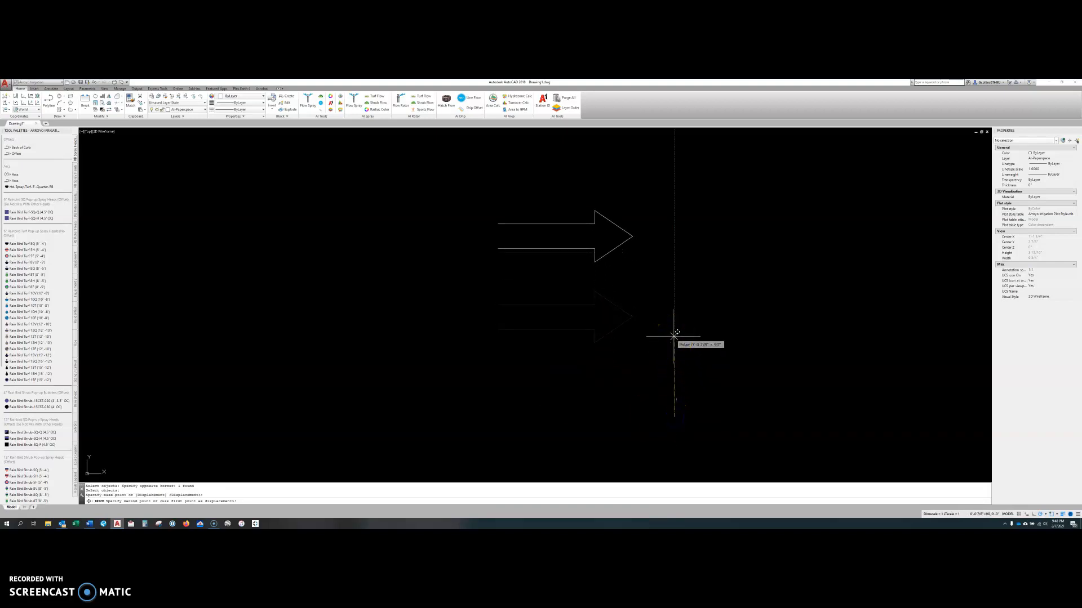
text(1')
key(Return)
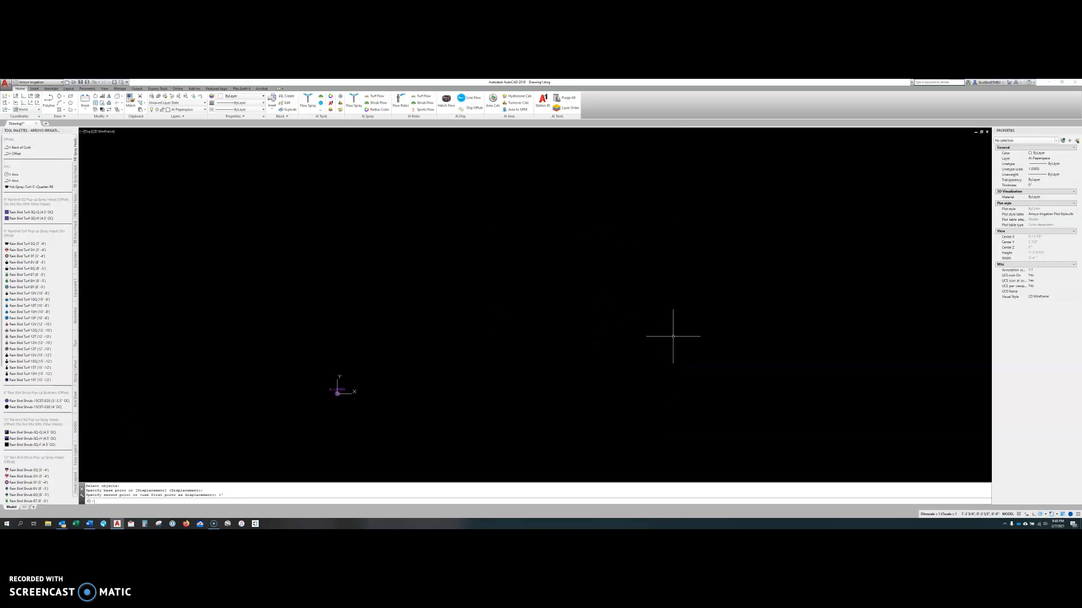
Copy the arrow once to a spot directly below the original.
middle_drag(673, 337, 611, 430)
scroll(613, 253, up, 10)
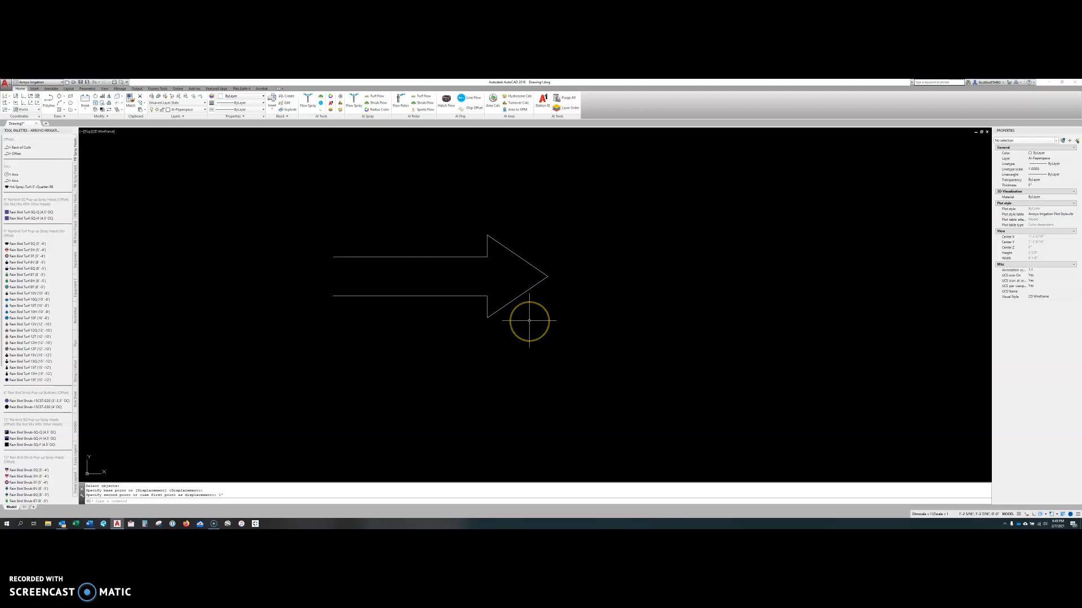
scroll(433, 234, down, 6)
text(o)
key(space)
click(457, 249)
key(space)
click(452, 259)
click(453, 297)
key(Escape)
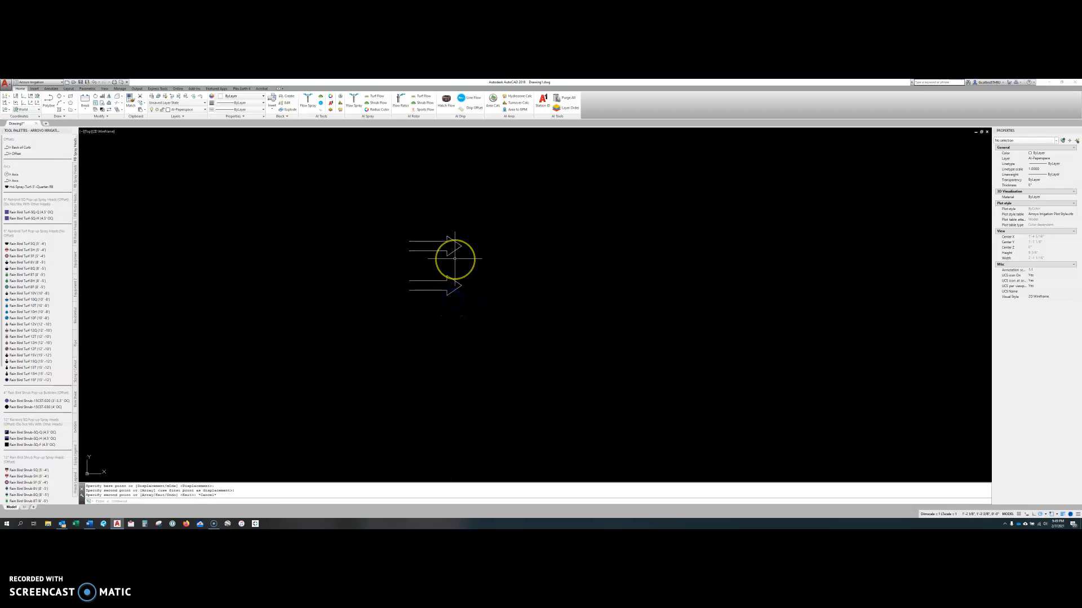
Move the upper arrow exactly 1' straight up, using a base point in empty space.
text(m)
key(space)
click(461, 244)
scroll(464, 252, down, 3)
middle_drag(502, 222, 504, 339)
key(space)
click(485, 397)
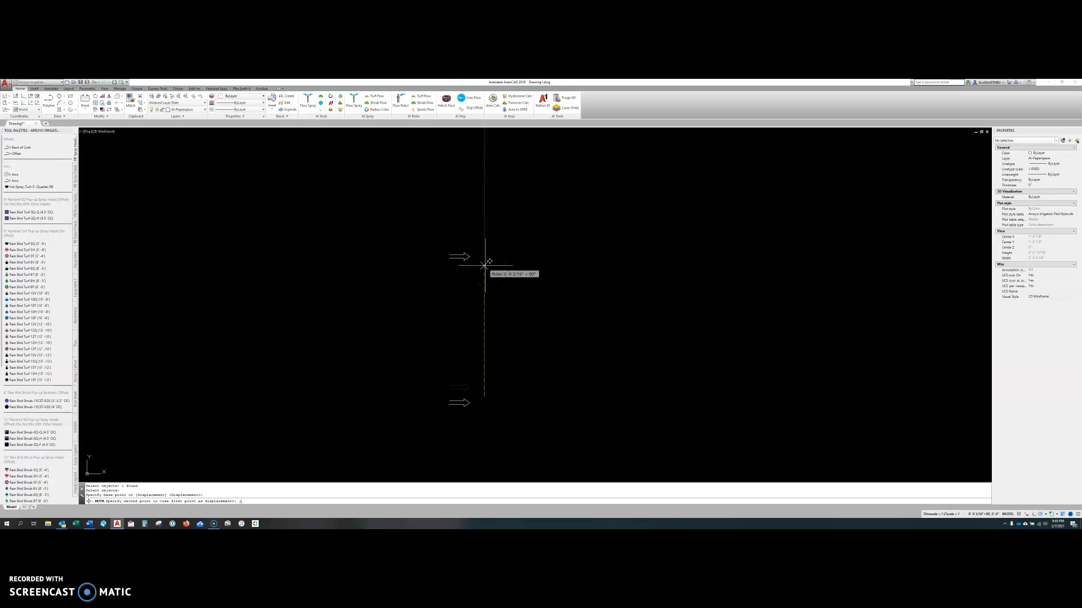
text(1')
key(Return)
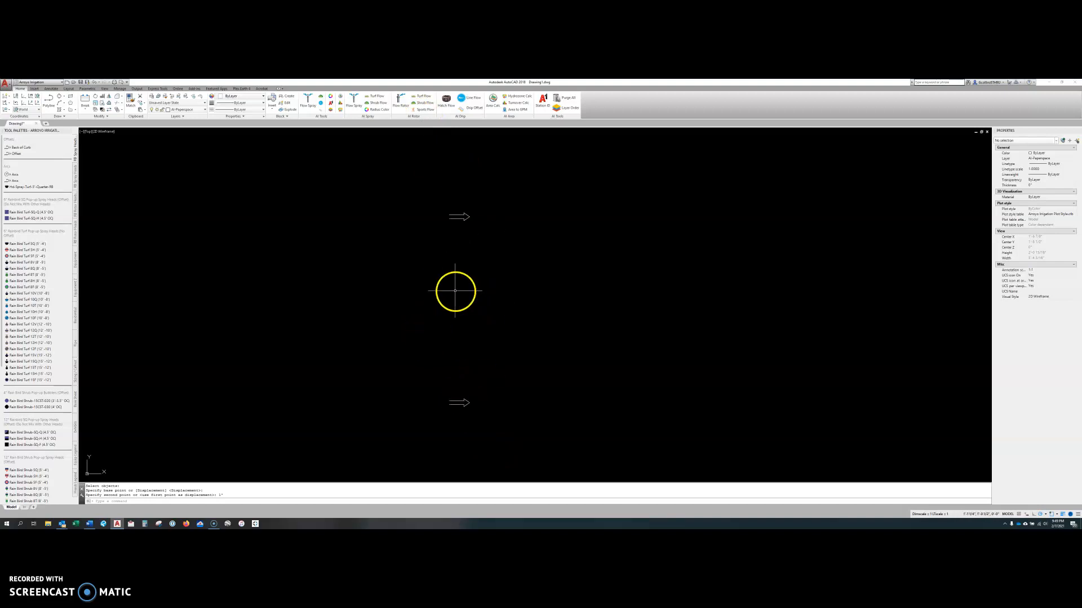
Erase the upper arrow, selecting it alone with a crossing window.
click(500, 420)
click(367, 232)
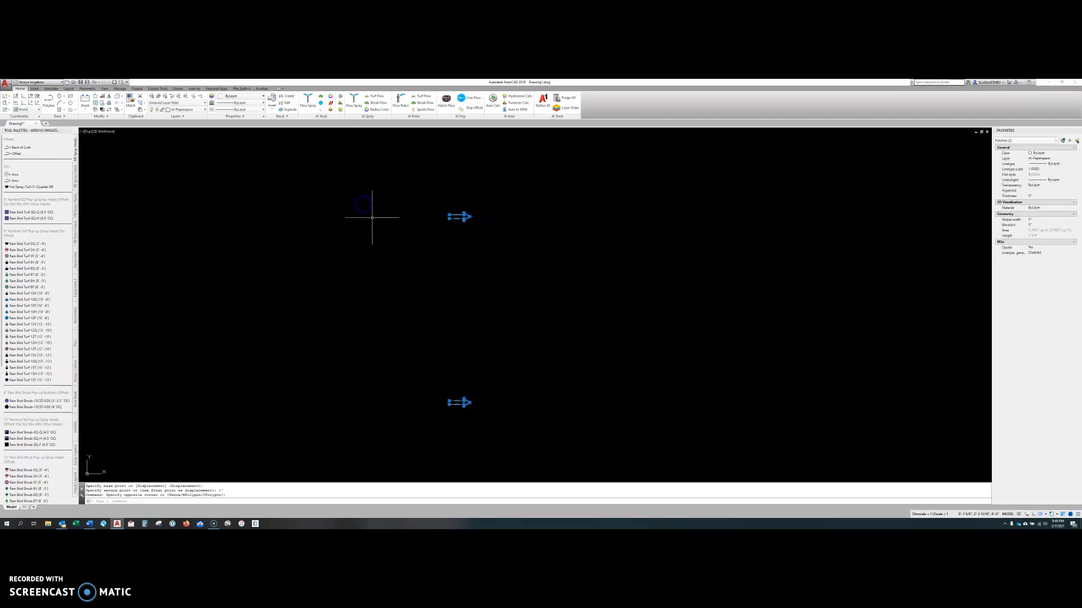
key(Escape)
click(501, 288)
click(432, 172)
key(Delete)
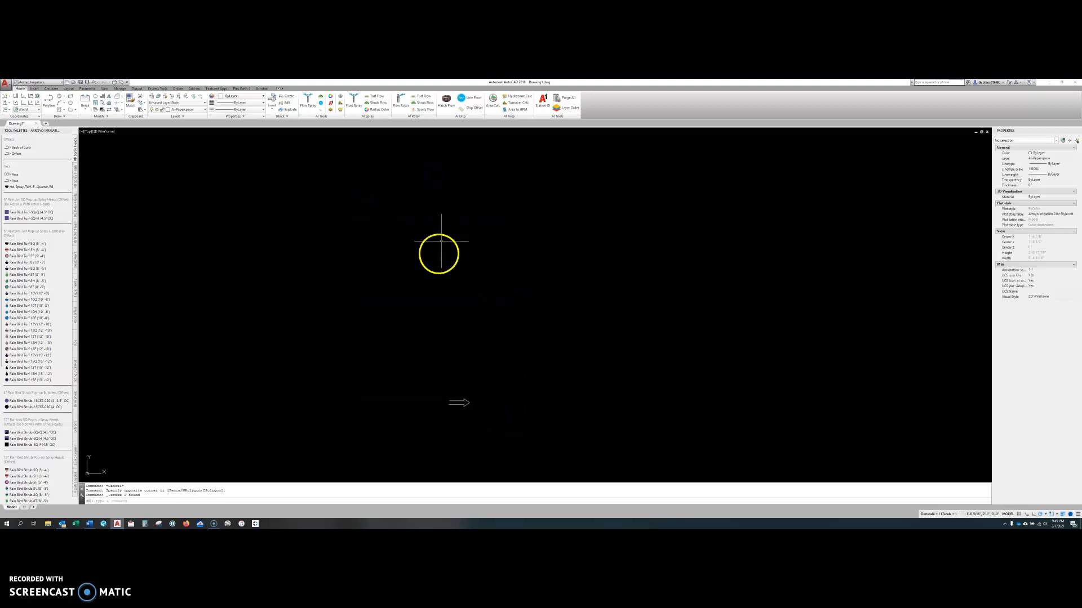
Draw a vertical single-segment polyline about 4 5/16" long to the right of the arrow.
middle_drag(472, 332, 438, 312)
scroll(395, 335, up, 4)
scroll(358, 332, up, 2)
key(Escape)
key(Escape)
key(Escape)
text(pl)
key(Return)
click(467, 440)
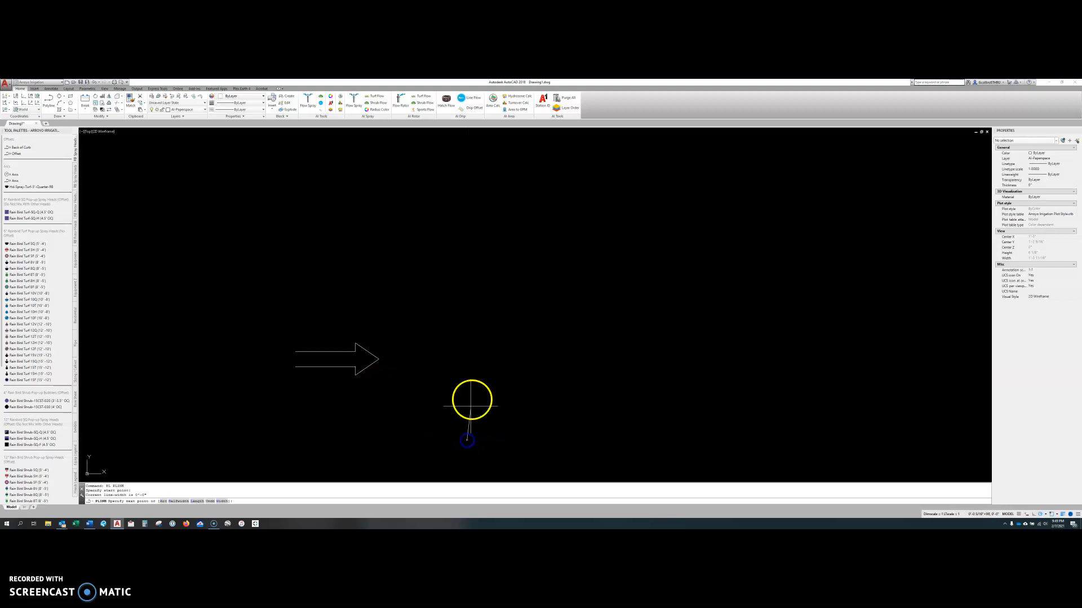
click(466, 188)
key(Escape)
middle_drag(431, 368, 447, 333)
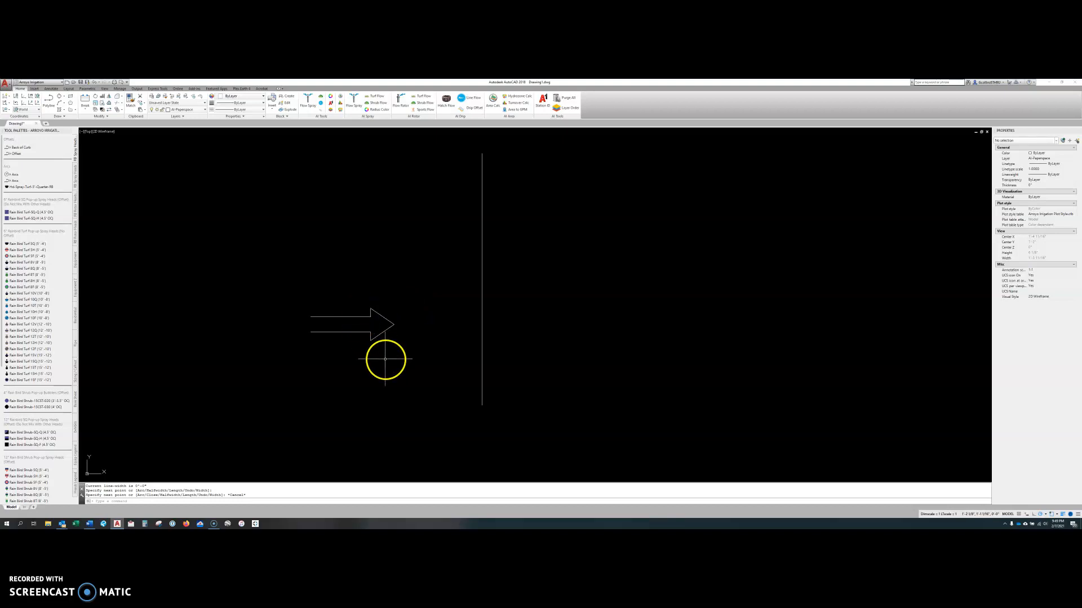
Mirror the arrow across the vertical line, using the line's lower and upper endpoints as the axis and keeping the source arrow.
text(MI)
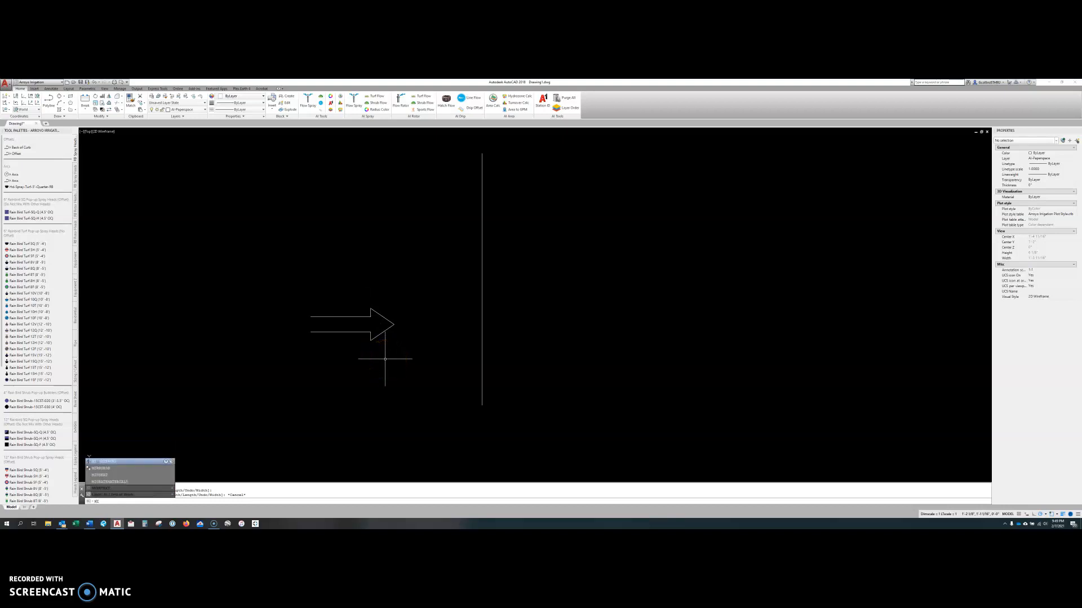
key(Return)
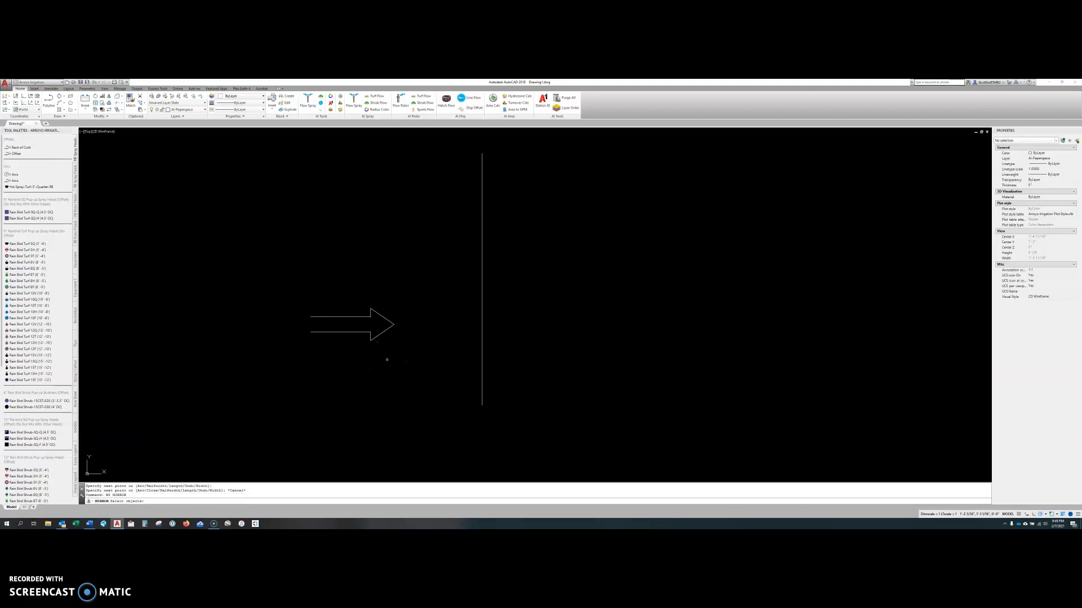
click(387, 328)
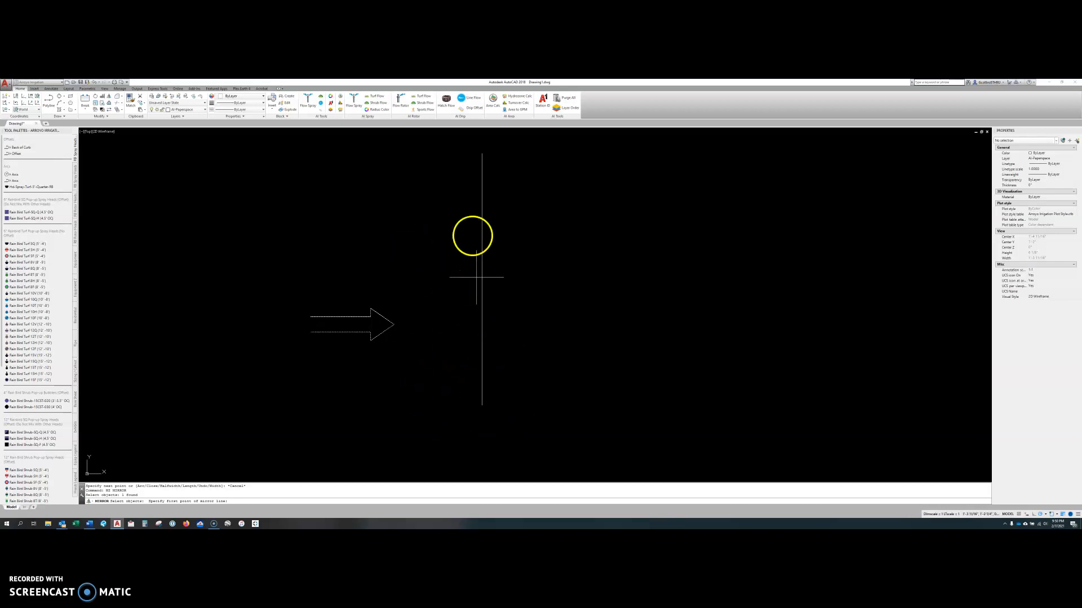
click(482, 405)
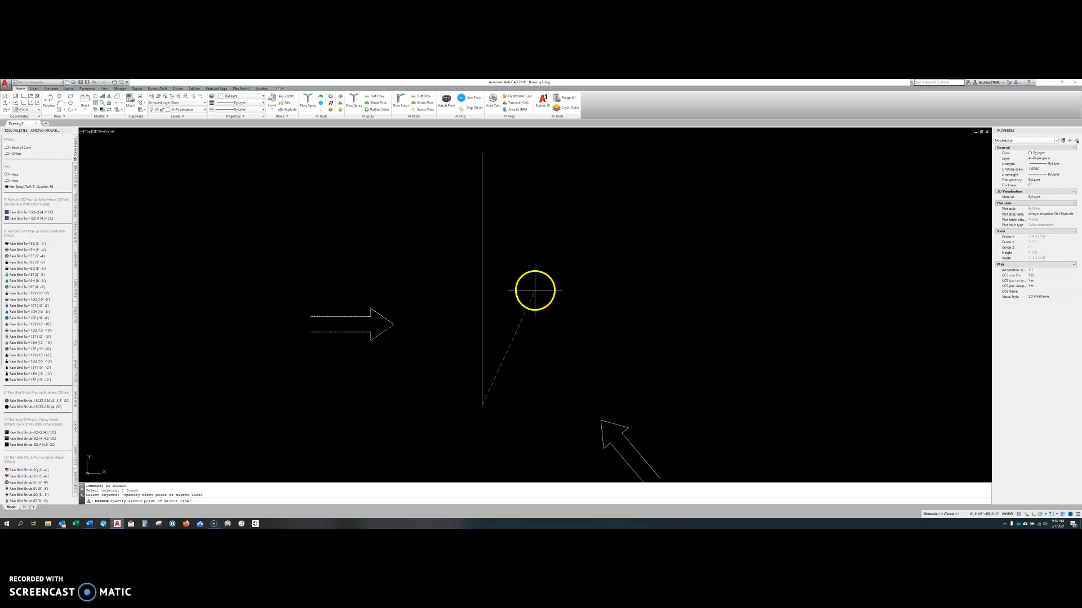
click(482, 152)
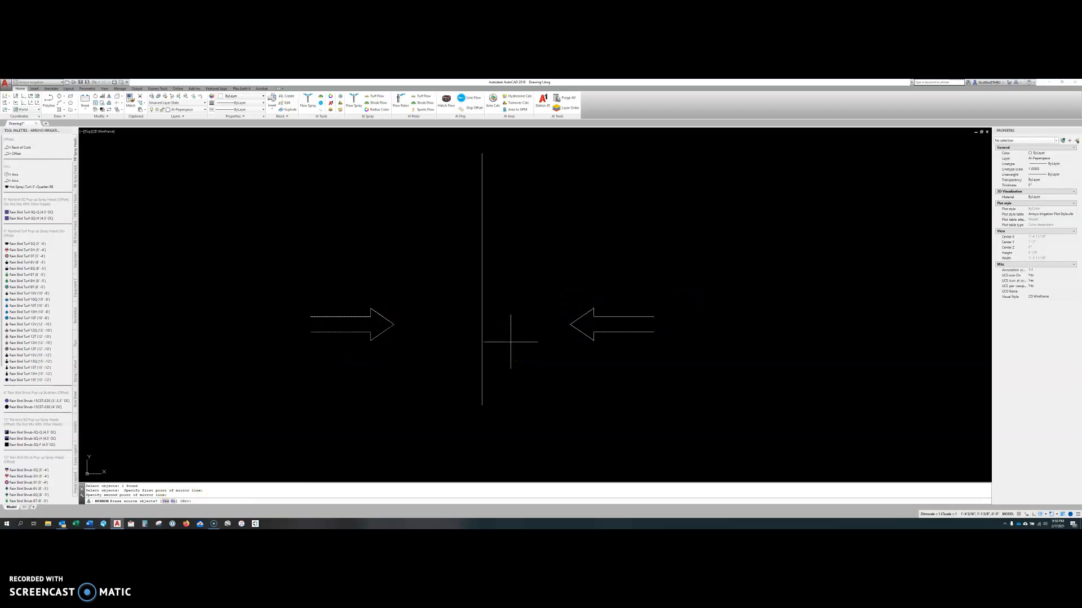
click(479, 347)
key(Return)
Select the mirrored and the original arrow together to inspect them, and clear the selection.
click(685, 370)
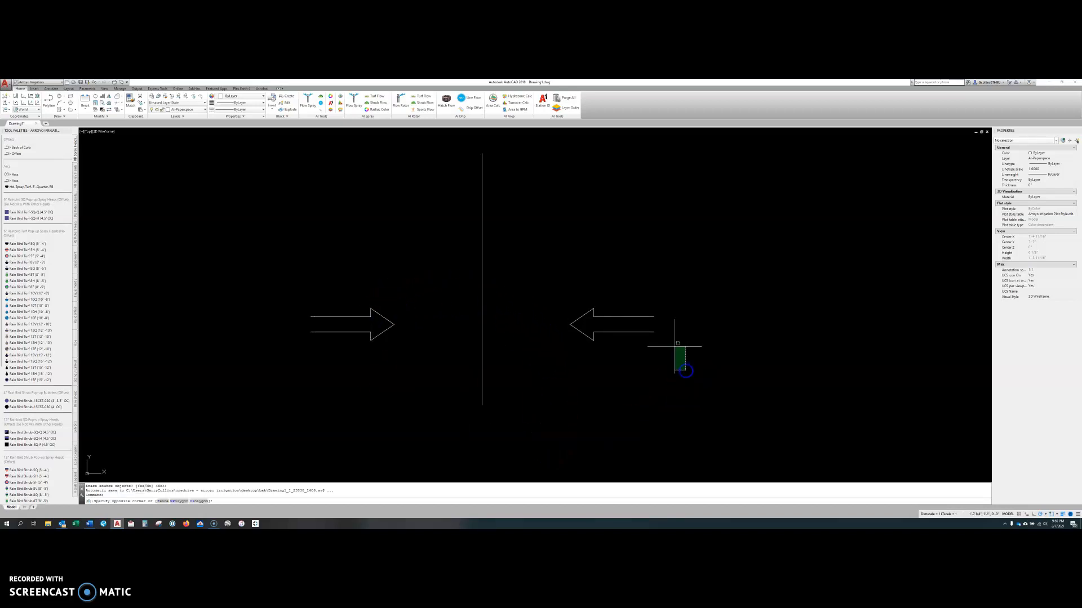
click(633, 282)
click(400, 355)
click(332, 280)
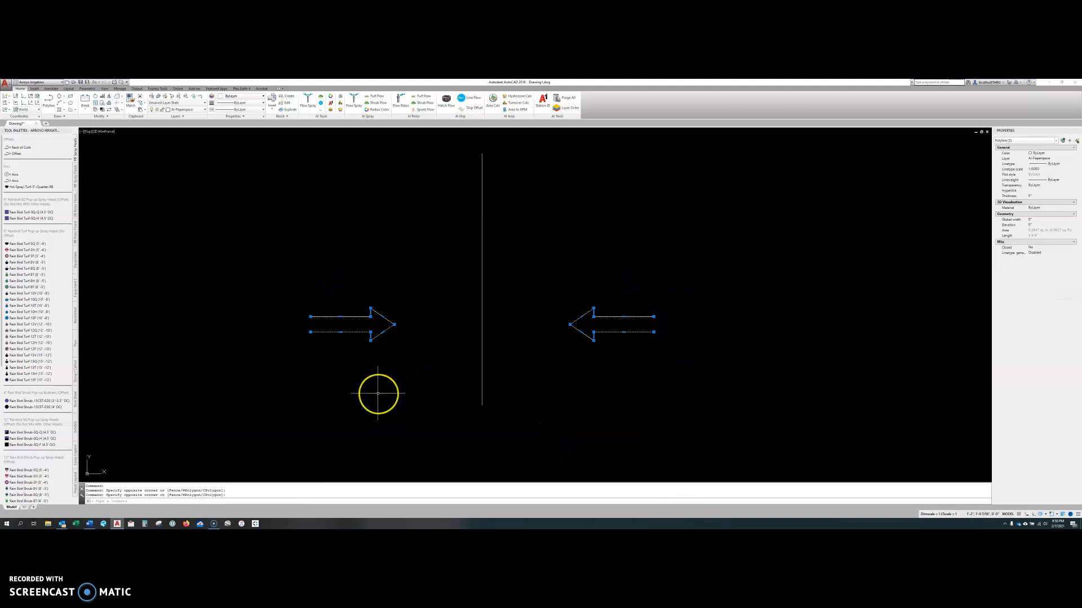
key(Escape)
key(Escape)
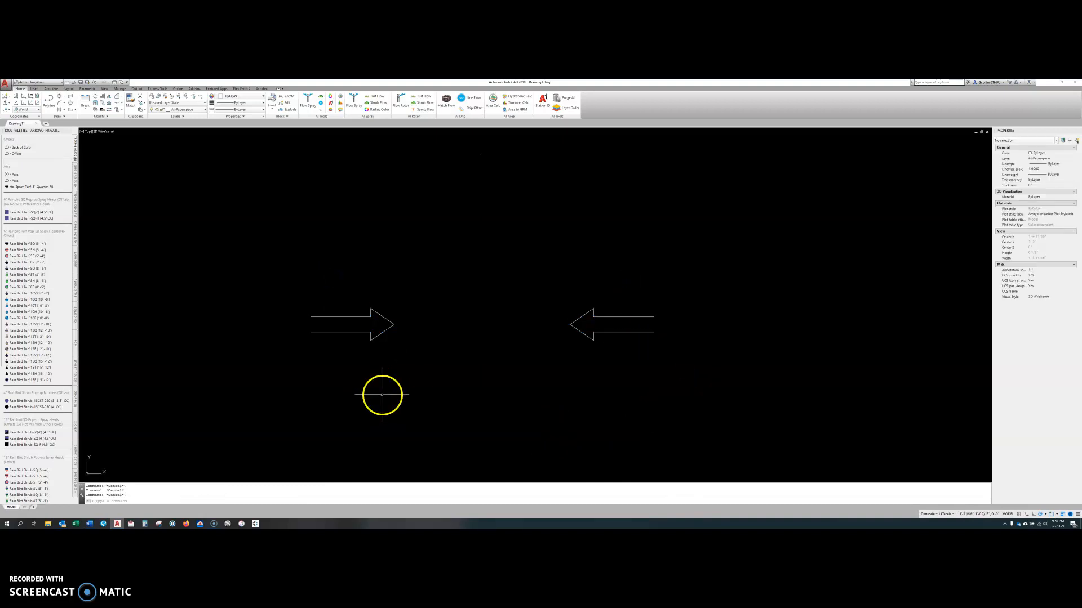
Erase the mirrored arrow on the right side of the vertical line.
click(617, 369)
click(569, 258)
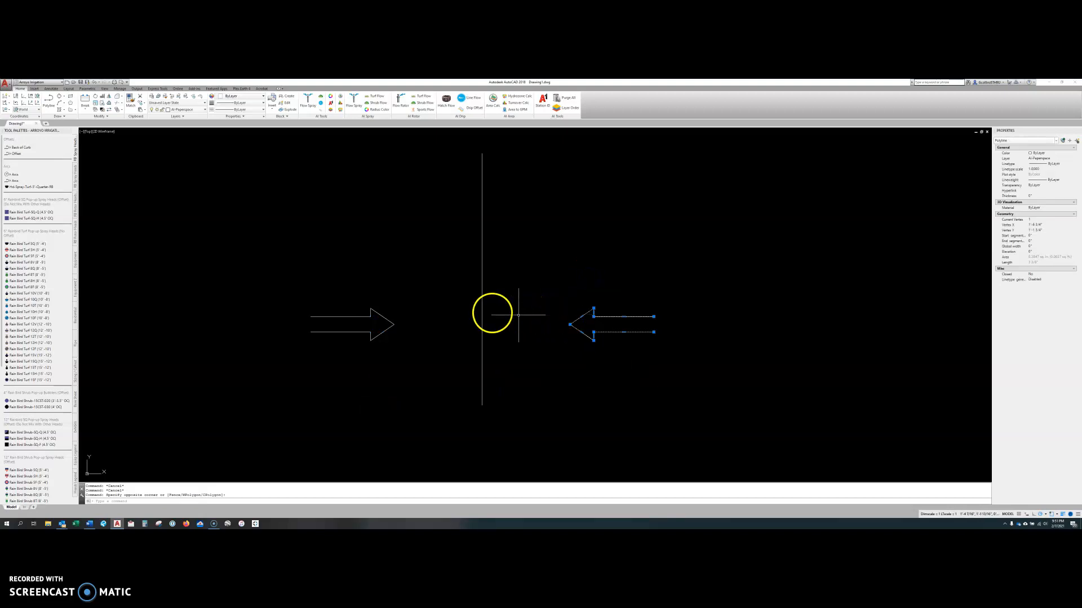
key(Delete)
Copy the arrow to a spot above the original, using a base point on its arrowhead.
text(co)
key(Return)
click(389, 319)
key(Return)
click(387, 319)
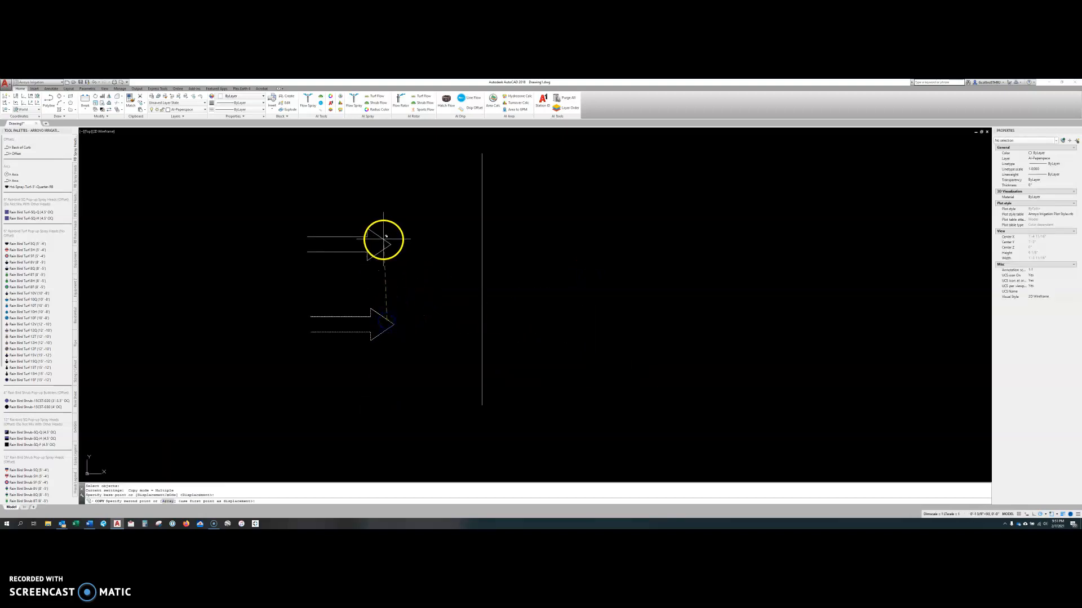
click(386, 240)
key(Escape)
Break the copied upper arrow at its tip and erase its upper half.
scroll(324, 316, up, 5)
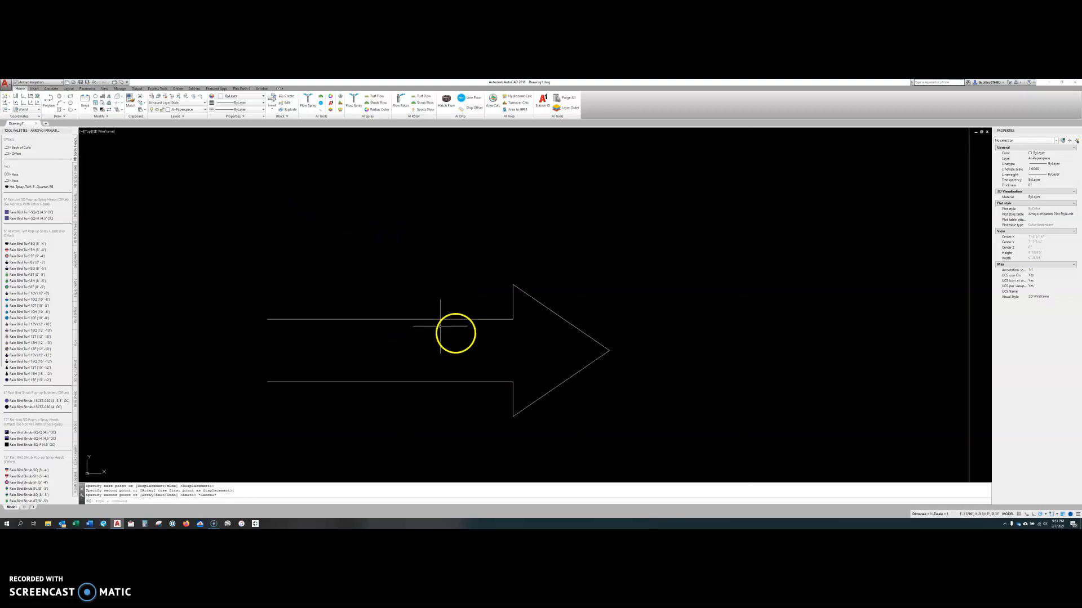
text(br)
key(Return)
click(596, 341)
click(609, 350)
click(607, 341)
click(493, 292)
key(Delete)
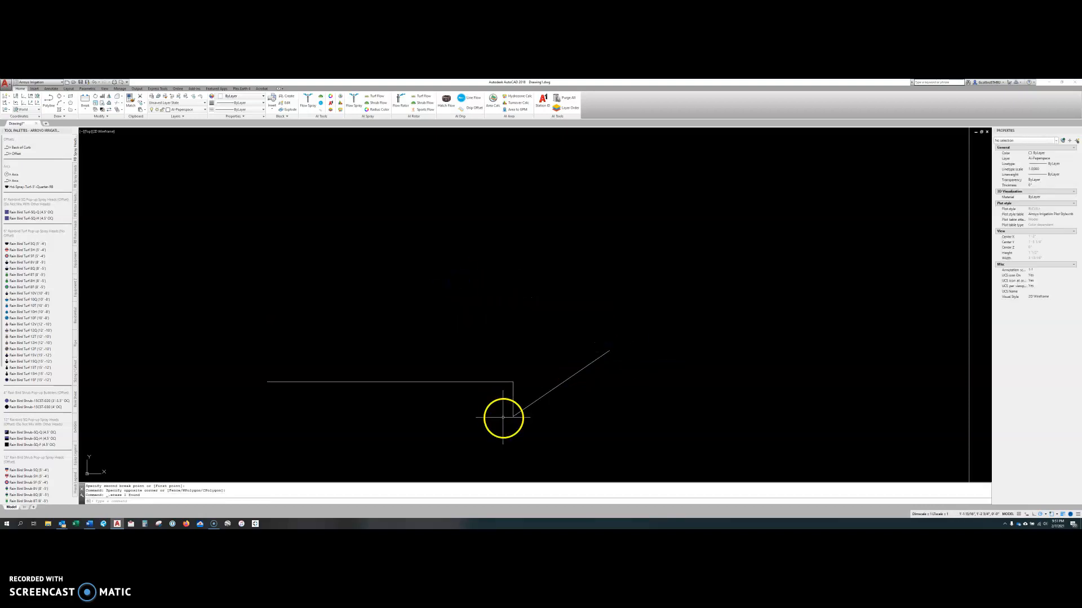
Mirror the remaining lower half across a horizontal axis through the arrow tip, keeping the source half.
click(585, 380)
click(576, 360)
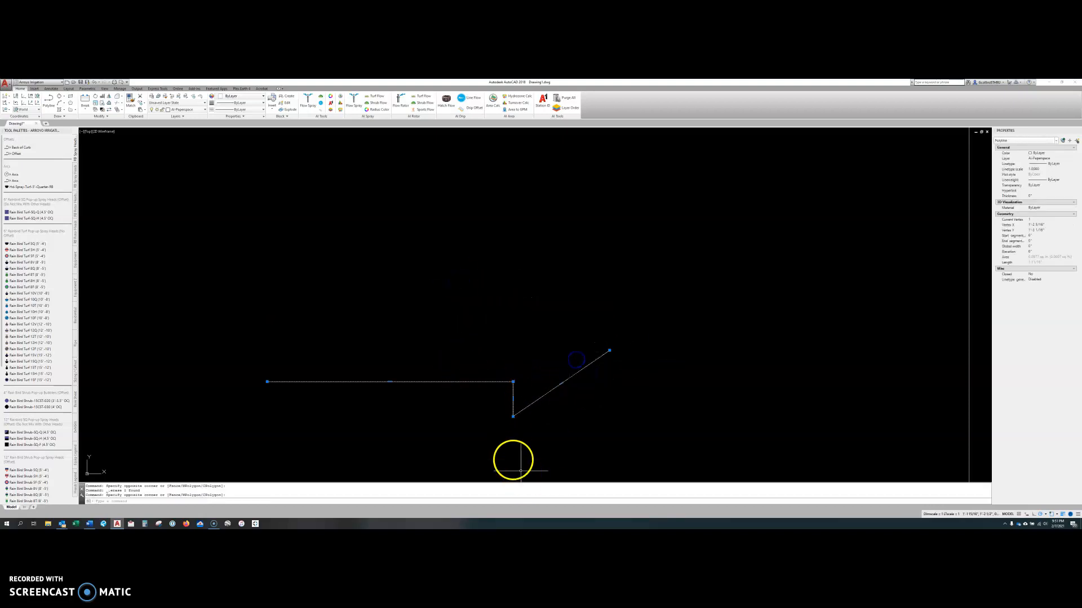
key(Escape)
key(Escape)
text(mi)
key(Return)
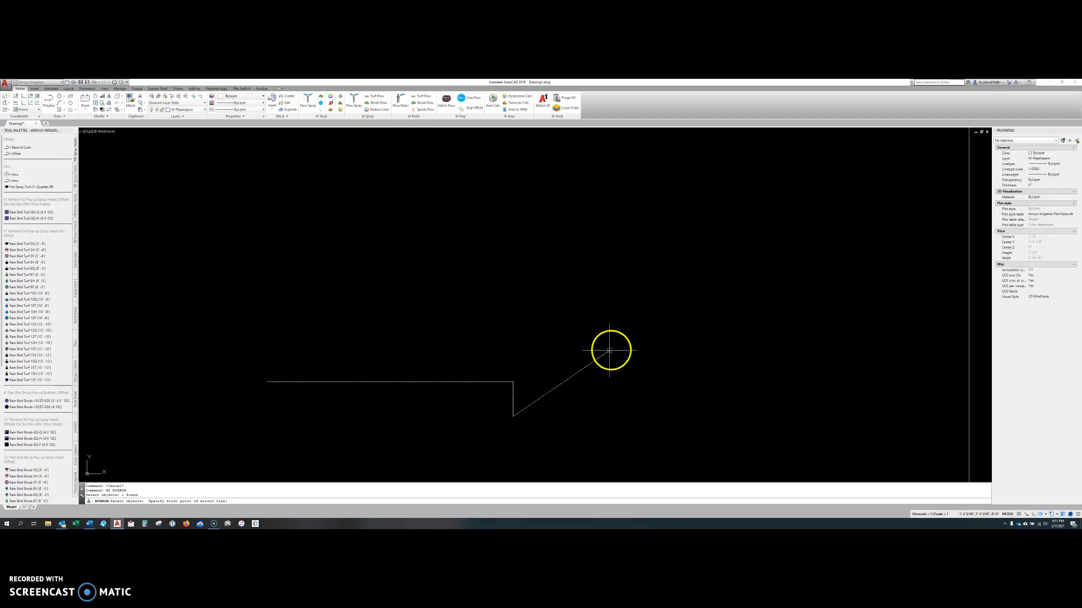
click(610, 350)
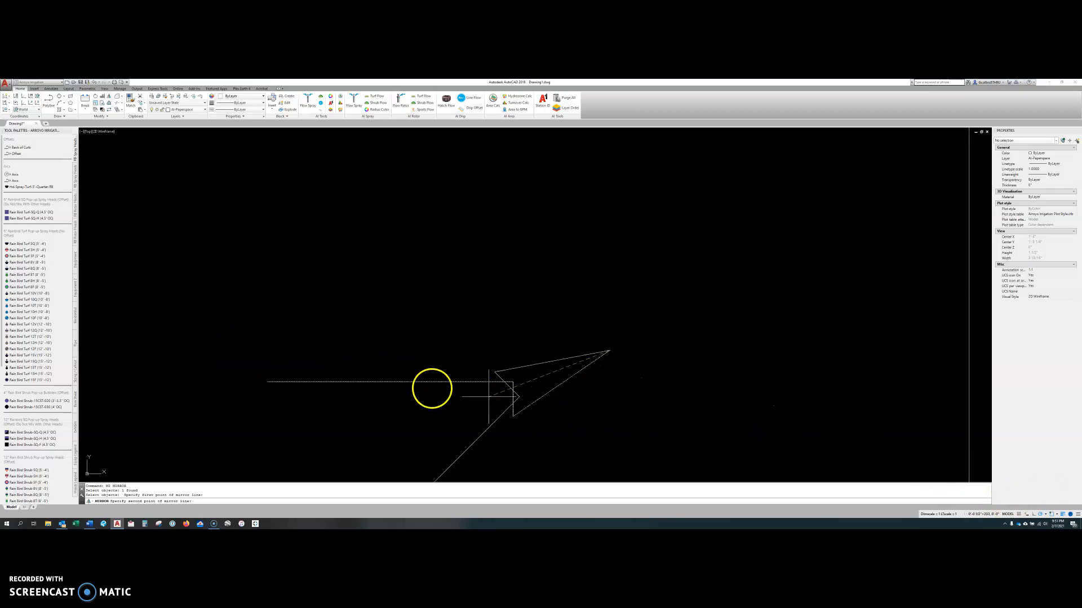
click(190, 351)
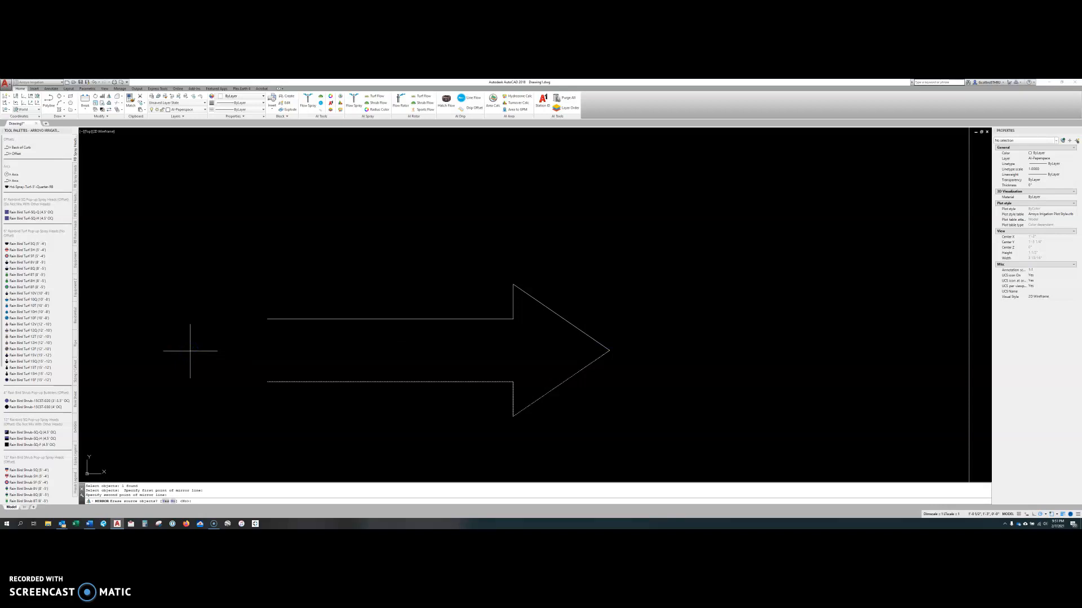
key(Return)
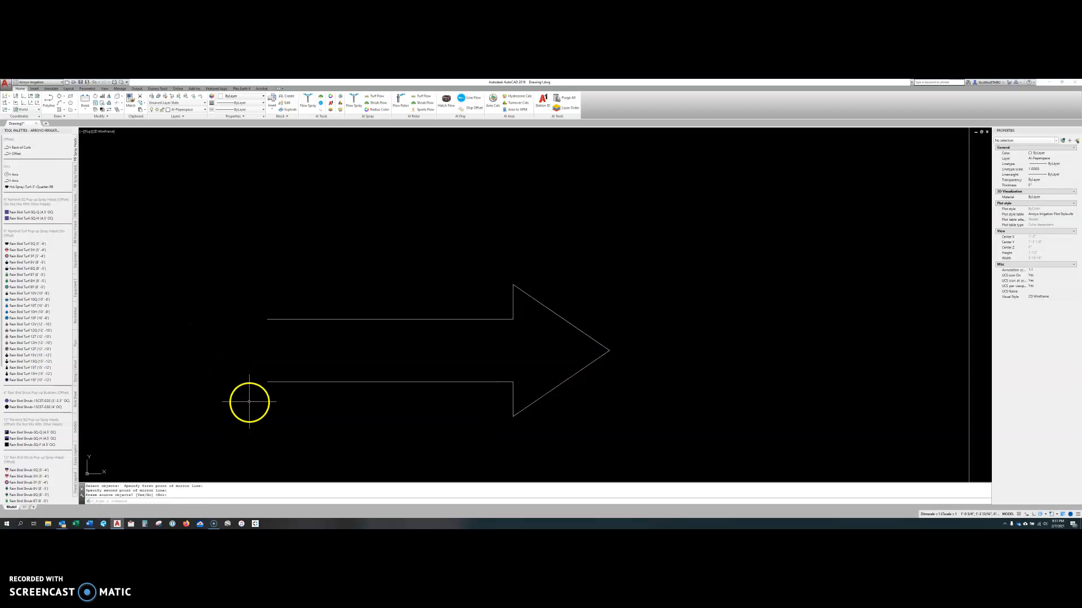
Select both halves of the rebuilt arrow to inspect them, and clear the selection.
scroll(479, 292, down, 2)
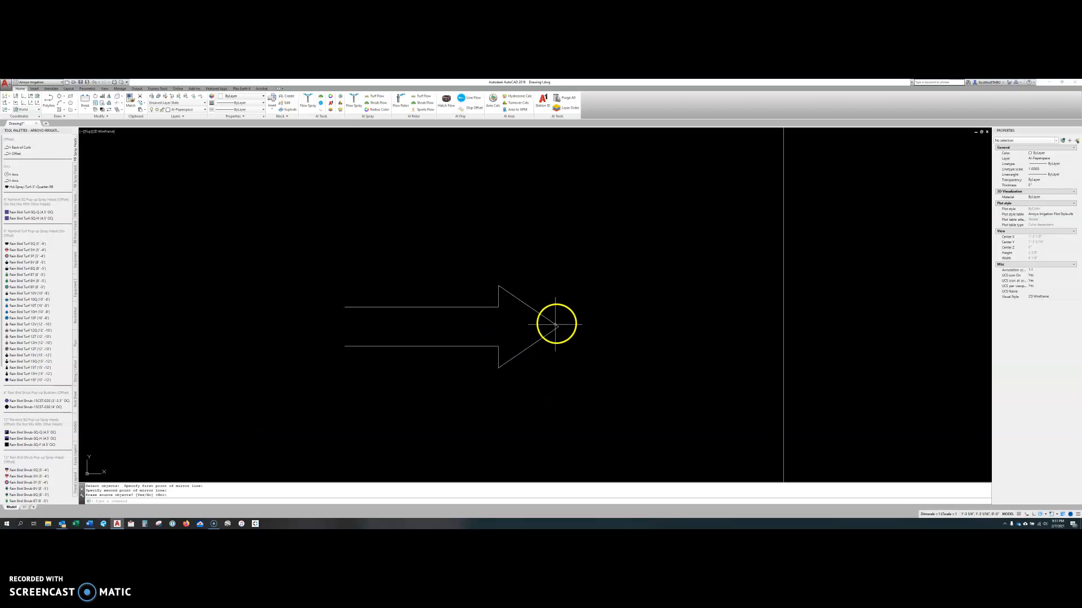
click(564, 388)
click(545, 295)
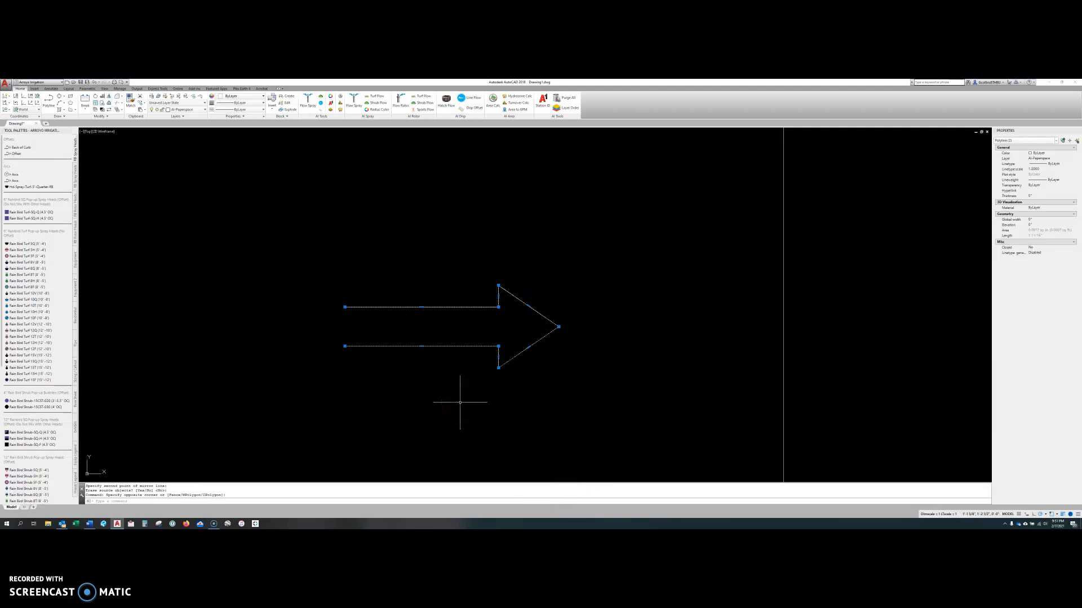
key(Escape)
key(Escape)
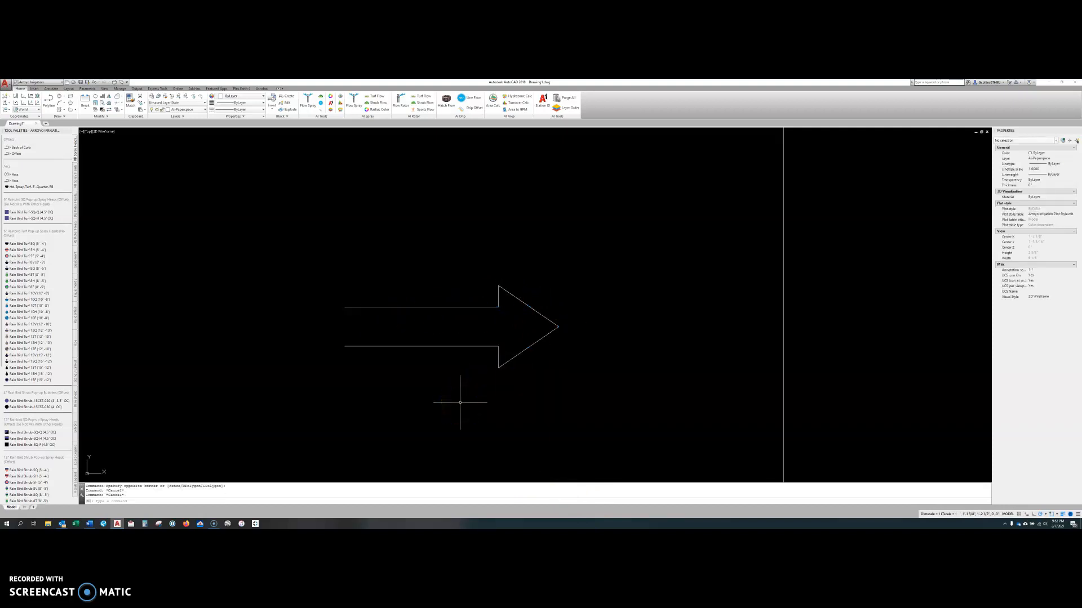
Mirror both halves of the arrow across a vertical axis through its tip, keeping the source objects.
key(Return)
click(583, 347)
click(505, 293)
click(560, 327)
click(560, 215)
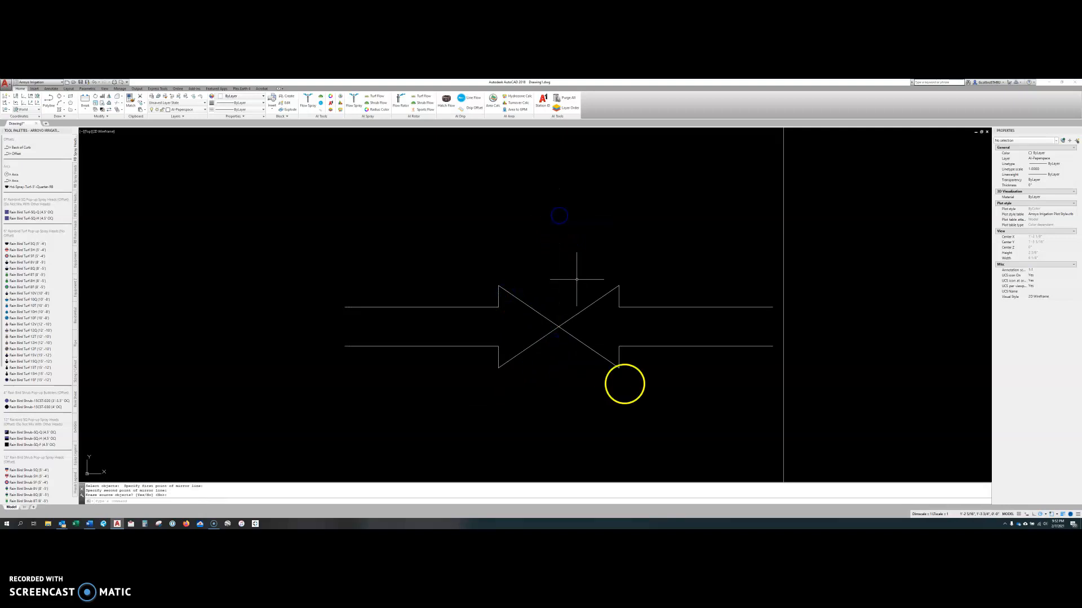
key(Return)
key(Return)
Mirror all four arrow halves across a diagonal axis through their shared tip, keeping the source objects.
click(652, 396)
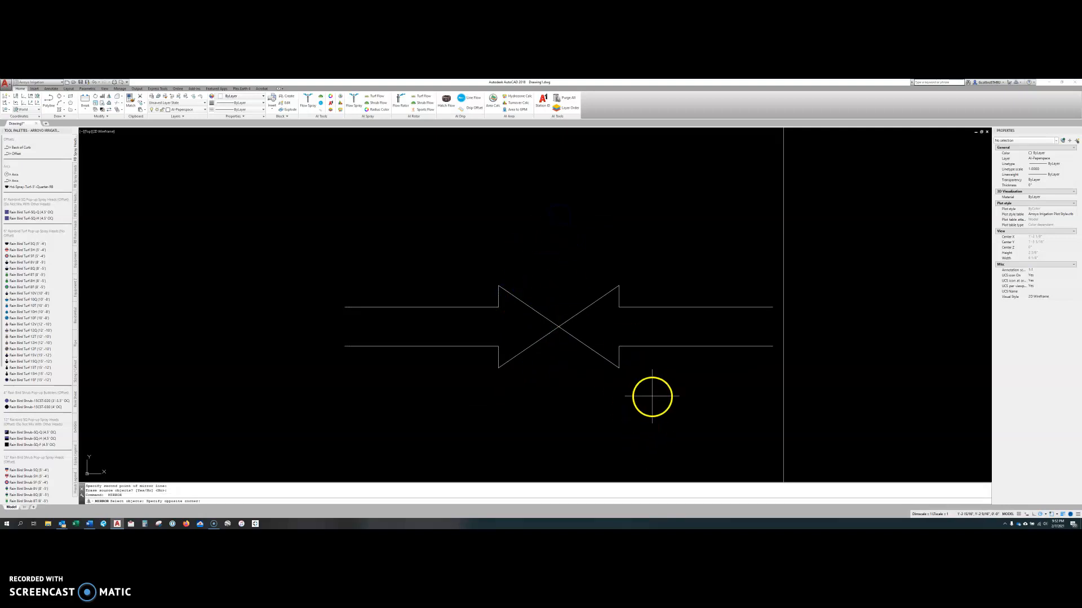
click(410, 270)
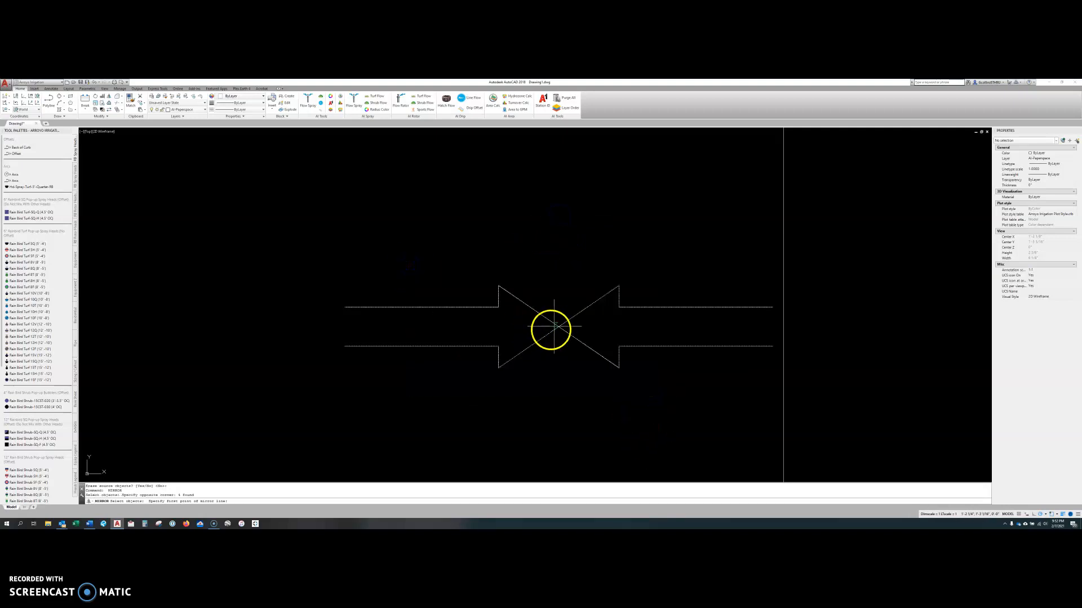
click(558, 326)
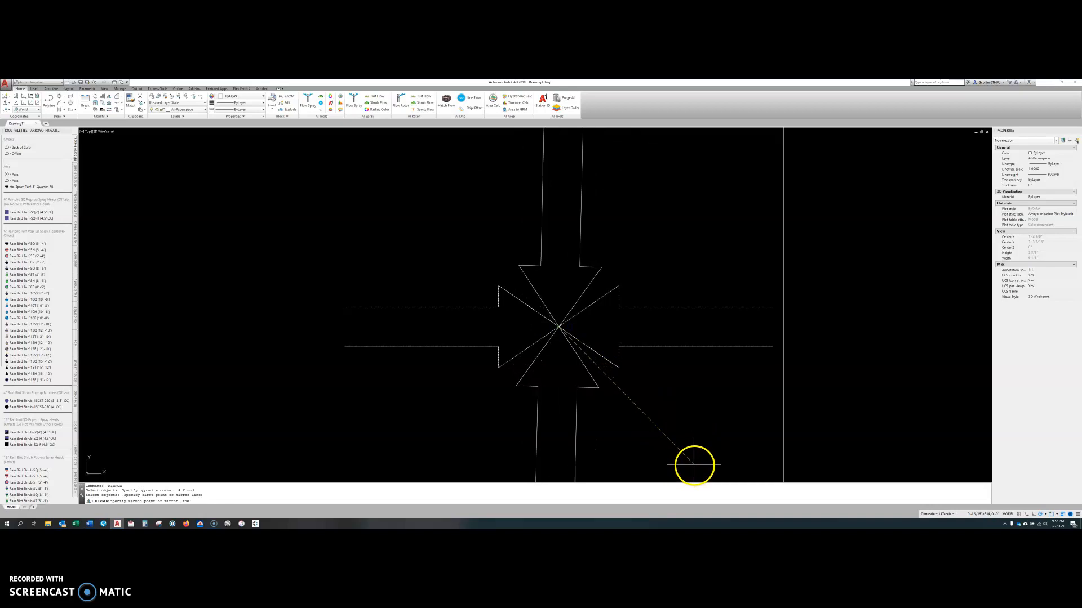
middle_drag(730, 444, 686, 357)
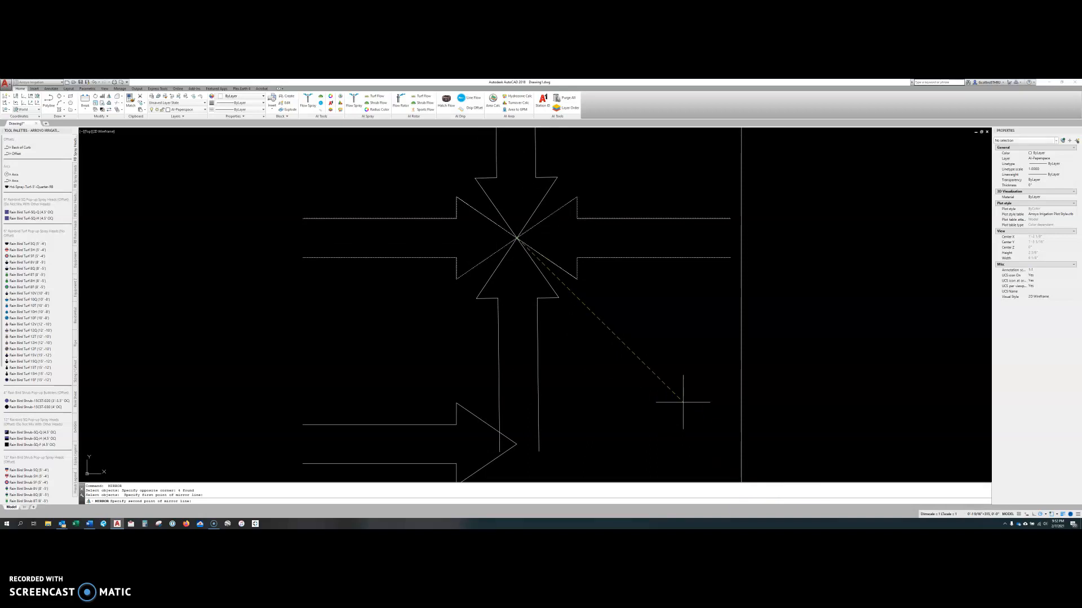
scroll(473, 324, down, 2)
click(489, 292)
middle_drag(546, 287, 548, 335)
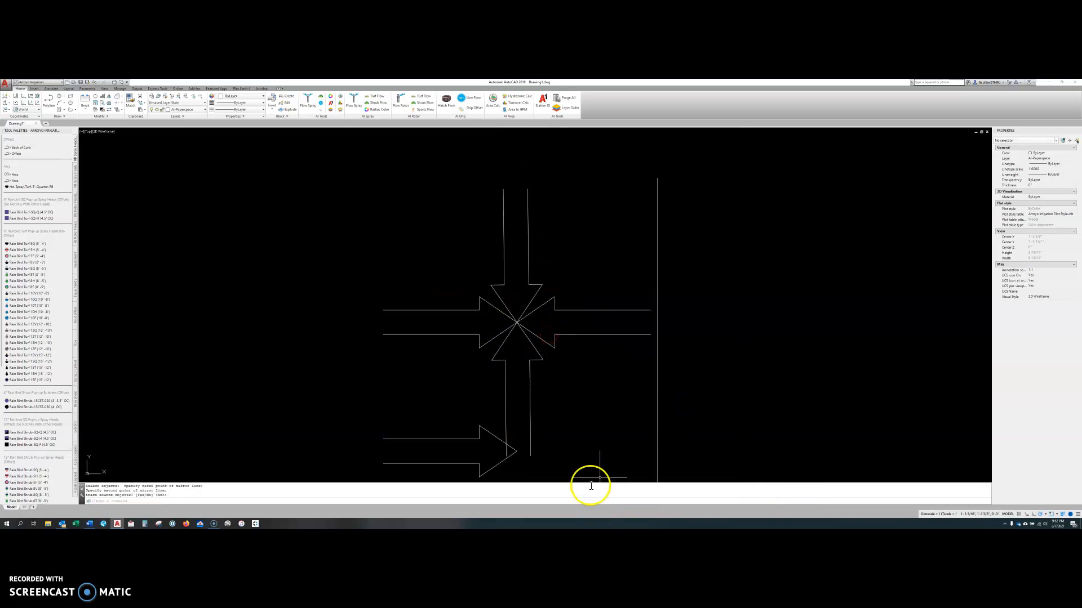
text(c)
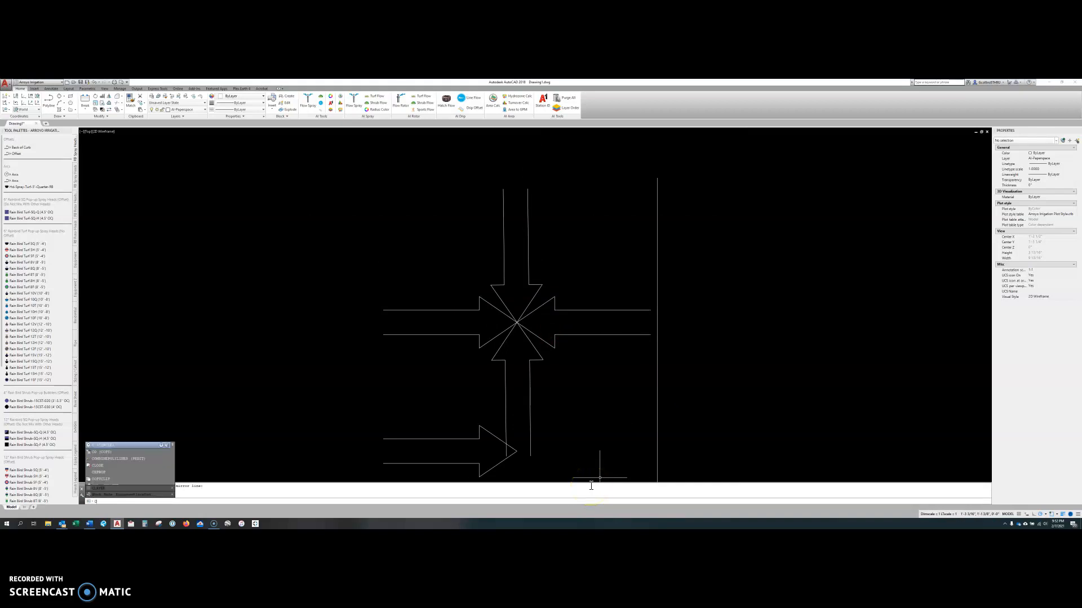
key(Escape)
key(Escape)
Erase the whole cluster of mirrored arrows, leaving the single horizontal arrow below it.
middle_drag(524, 397, 524, 394)
scroll(482, 292, up, 2)
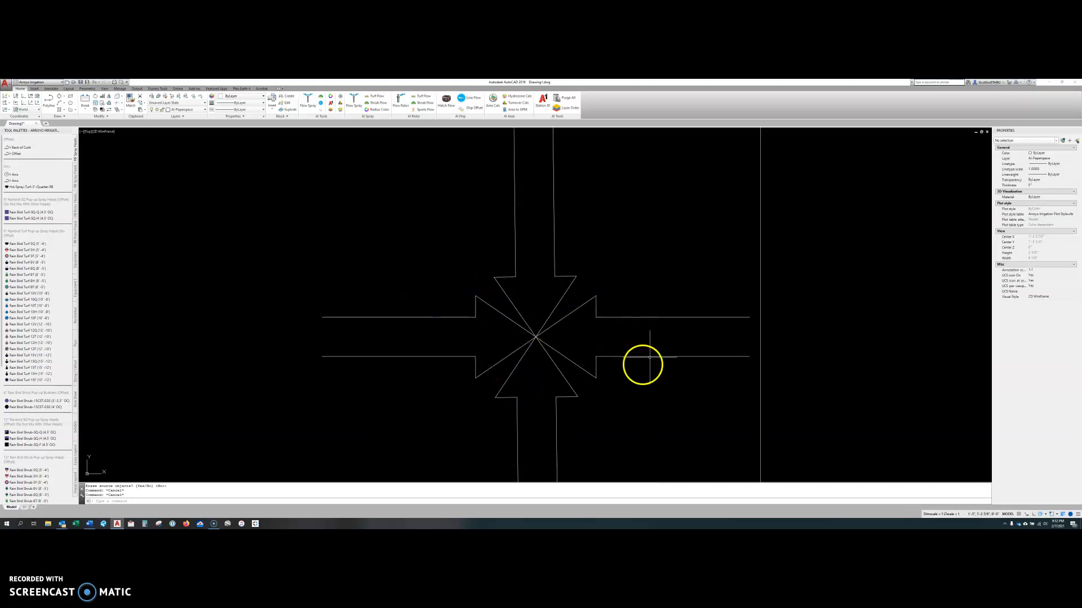
middle_drag(546, 394, 553, 344)
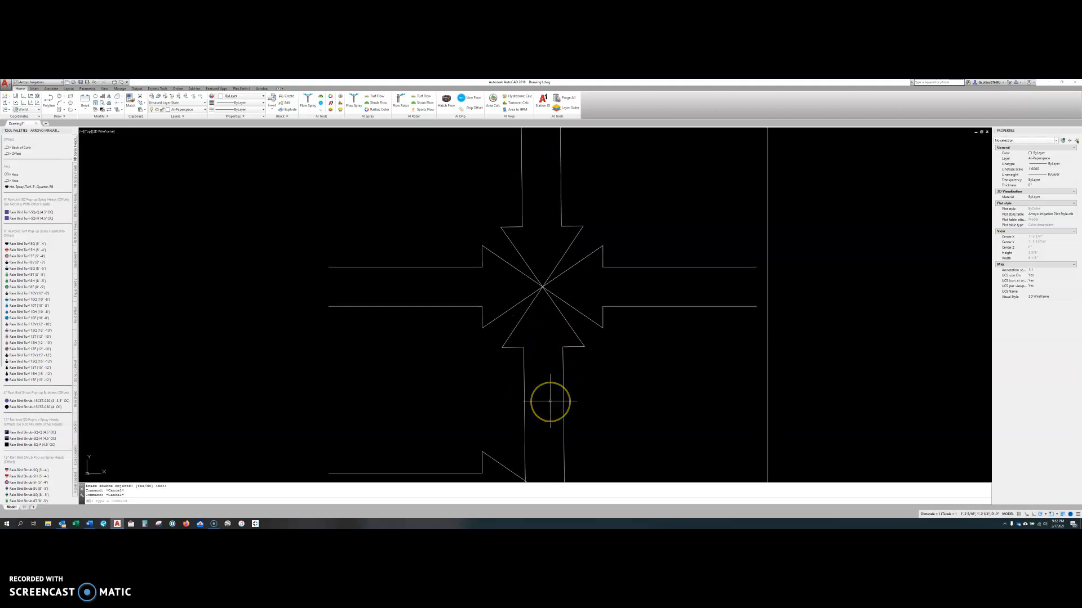
middle_drag(553, 424, 545, 396)
click(616, 342)
click(438, 189)
key(Delete)
middle_drag(442, 302, 437, 221)
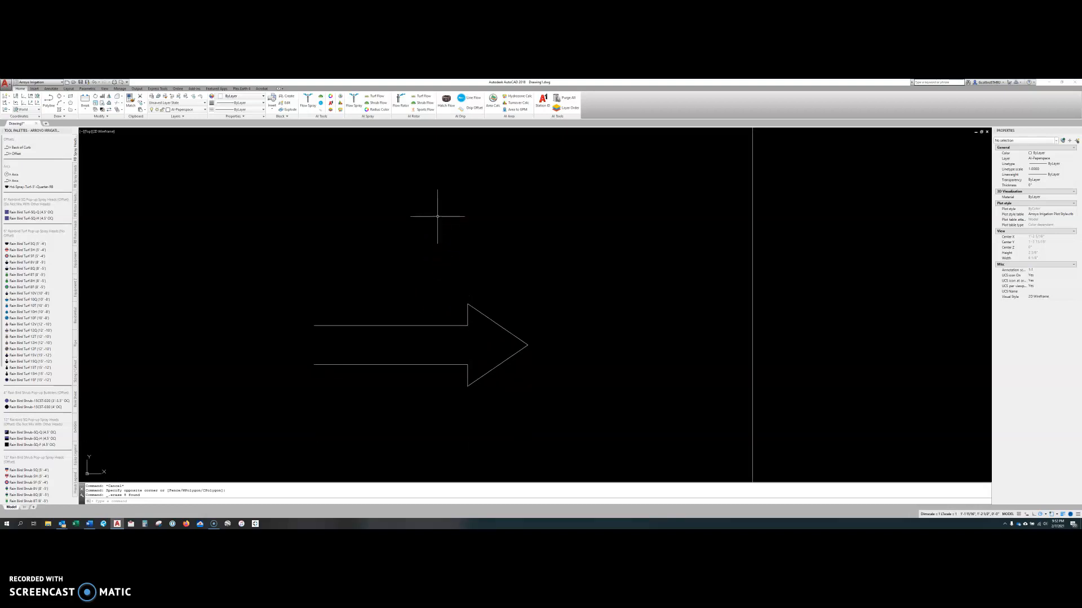
middle_drag(476, 249, 439, 245)
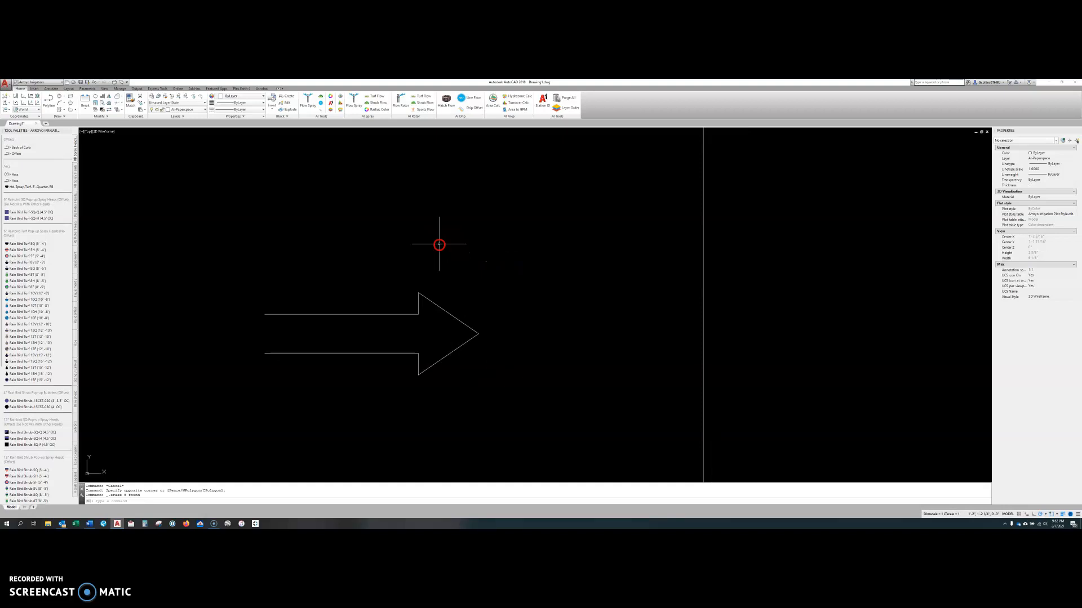
Scale the remaining arrow up freehand from the end of its lower tail line, and undo the scaling.
key(Escape)
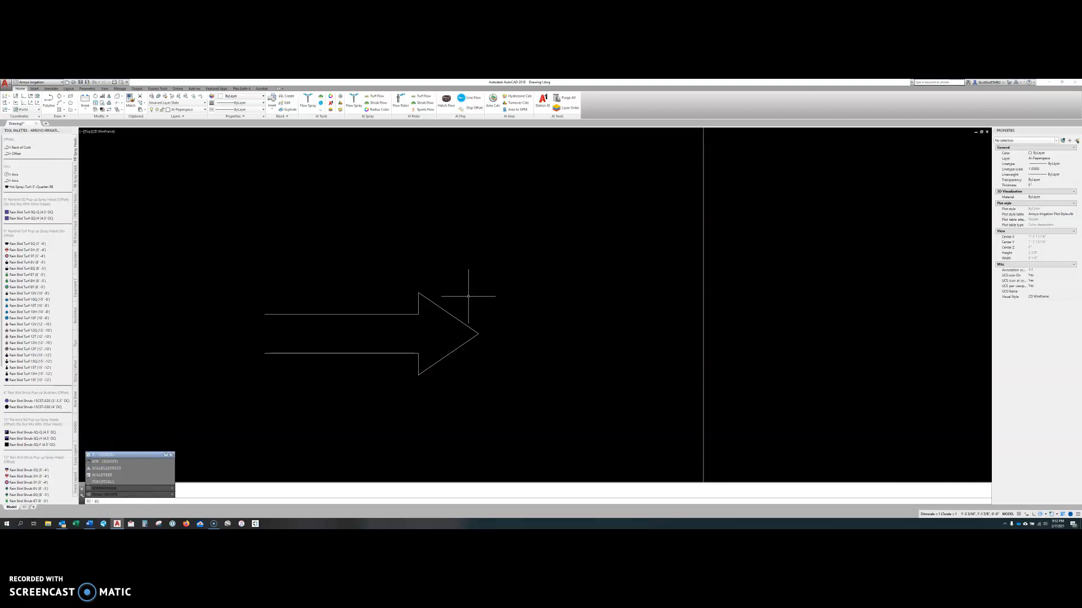
key(Return)
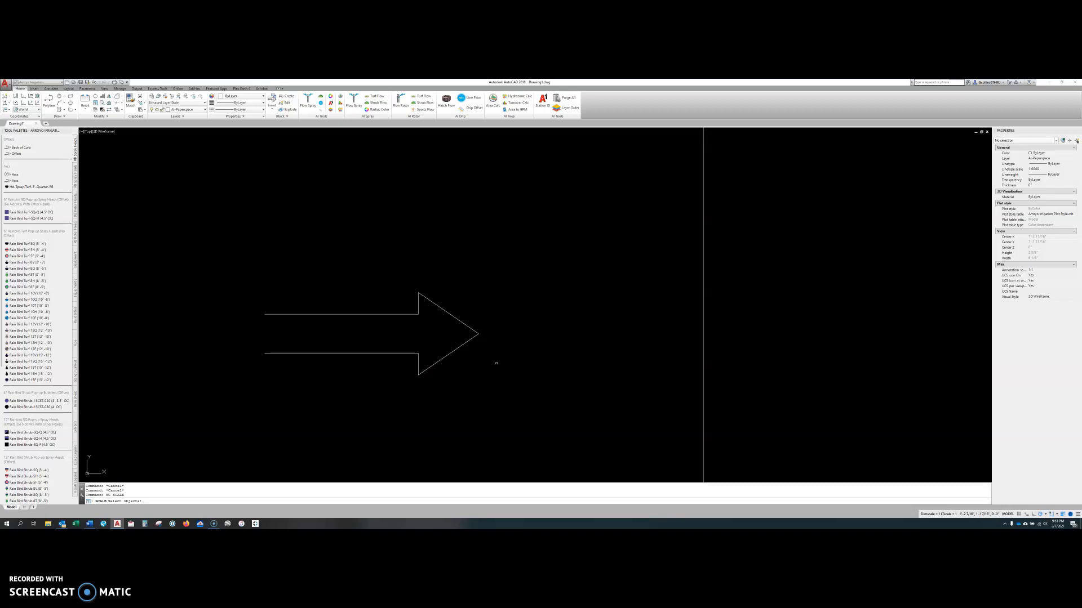
click(490, 360)
click(465, 321)
key(Return)
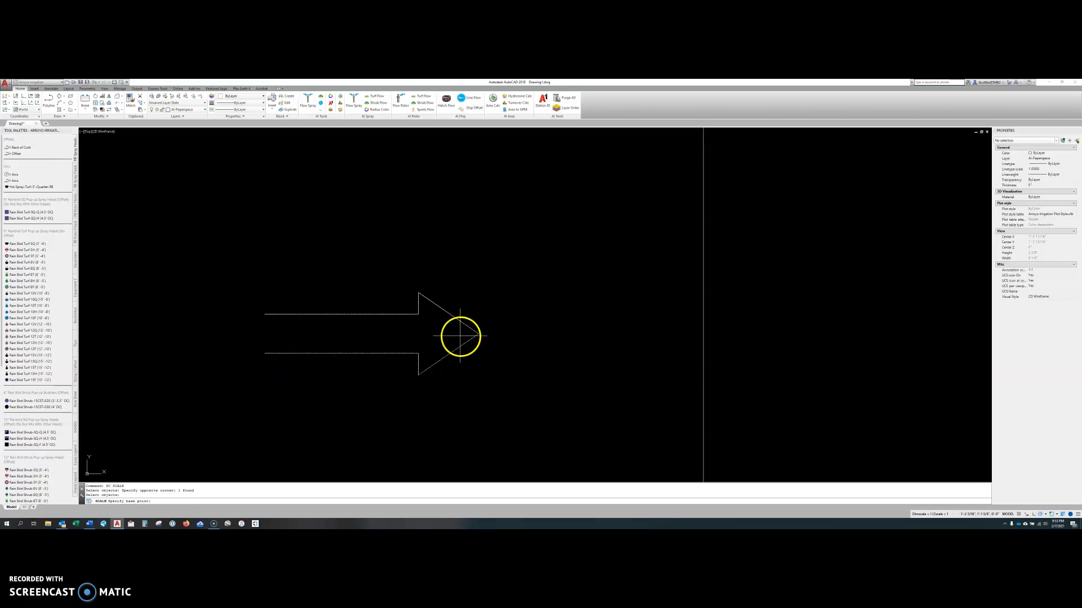
click(265, 353)
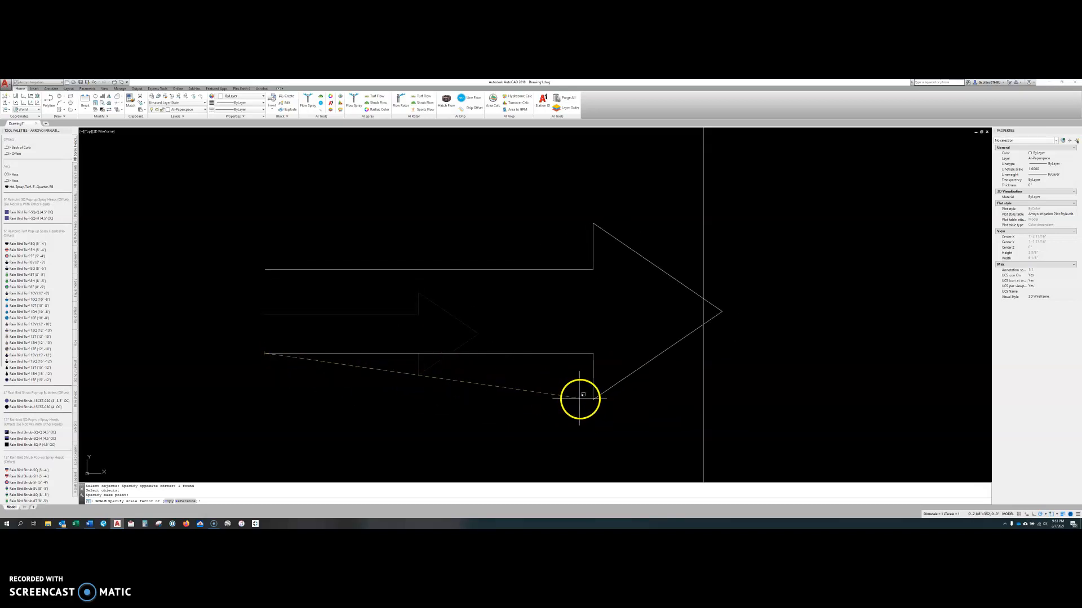
click(629, 401)
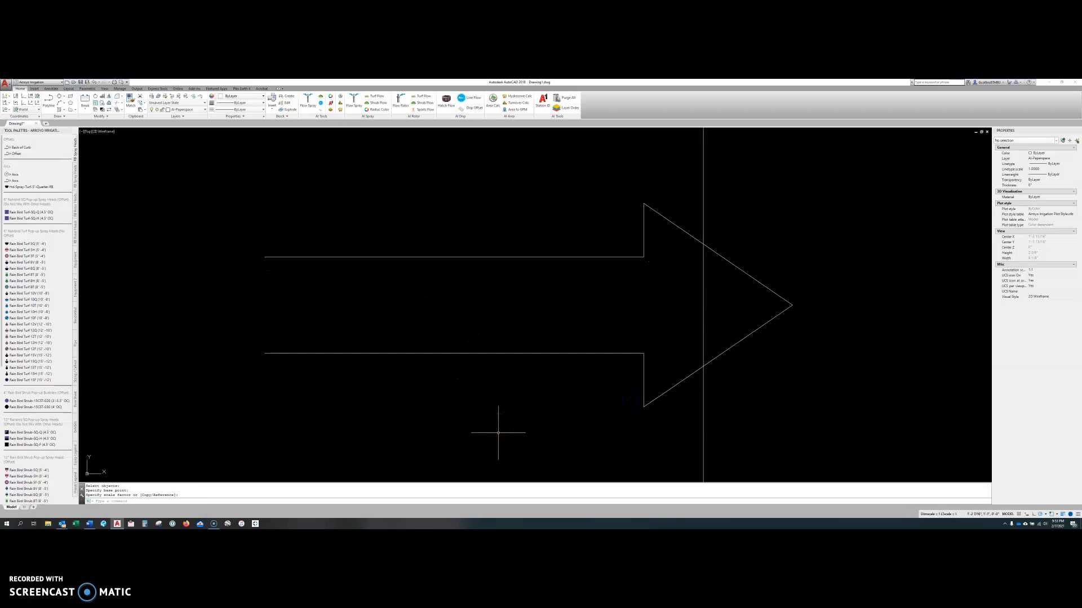
text(u)
key(Return)
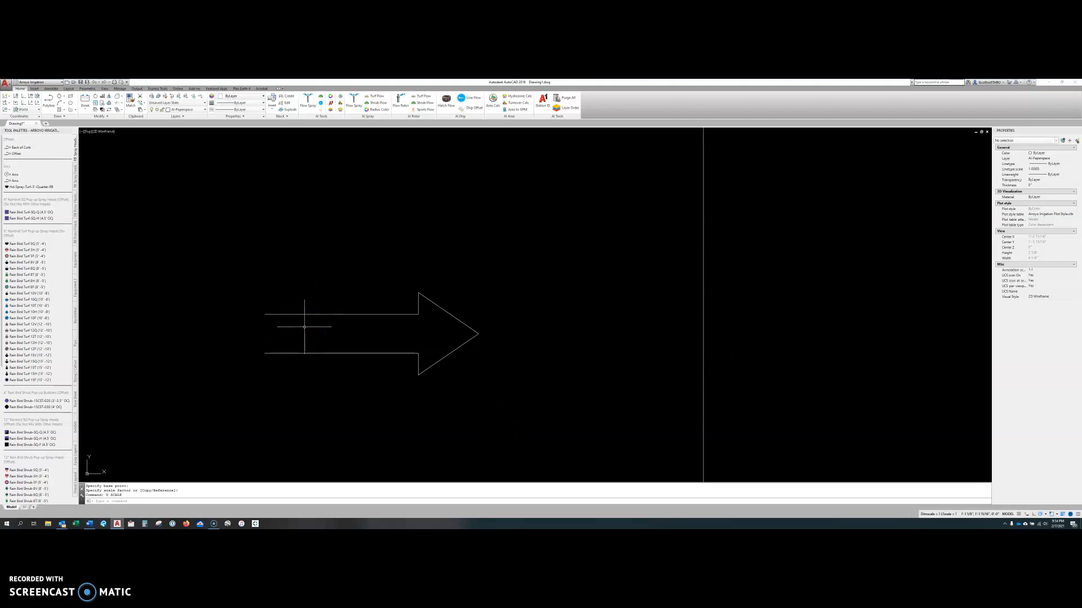
Scale the arrow by a factor of 2 using its tip as the base point.
key(Return)
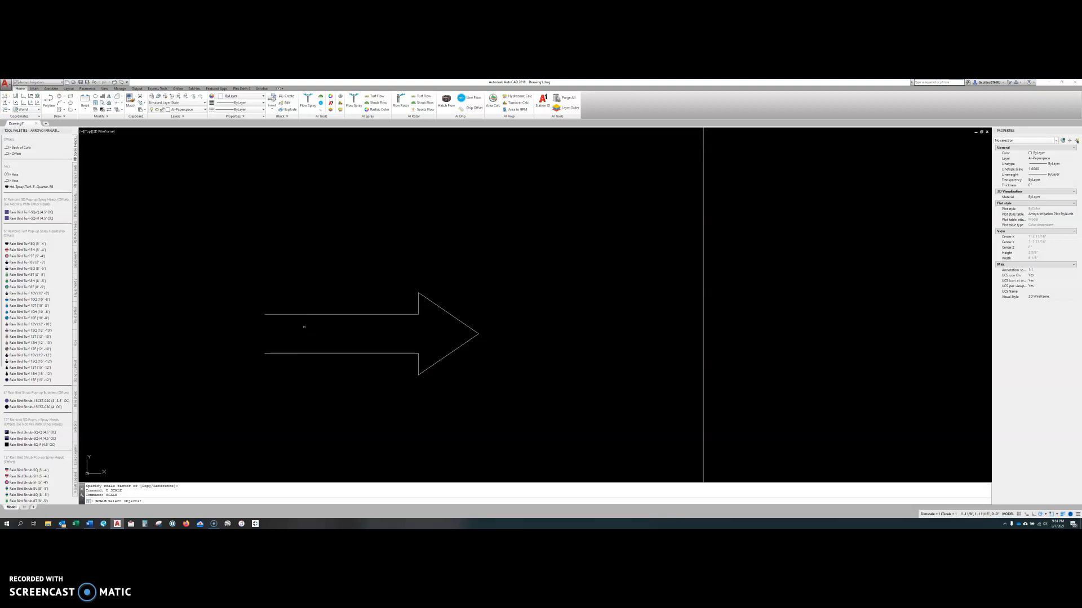
click(457, 378)
click(400, 281)
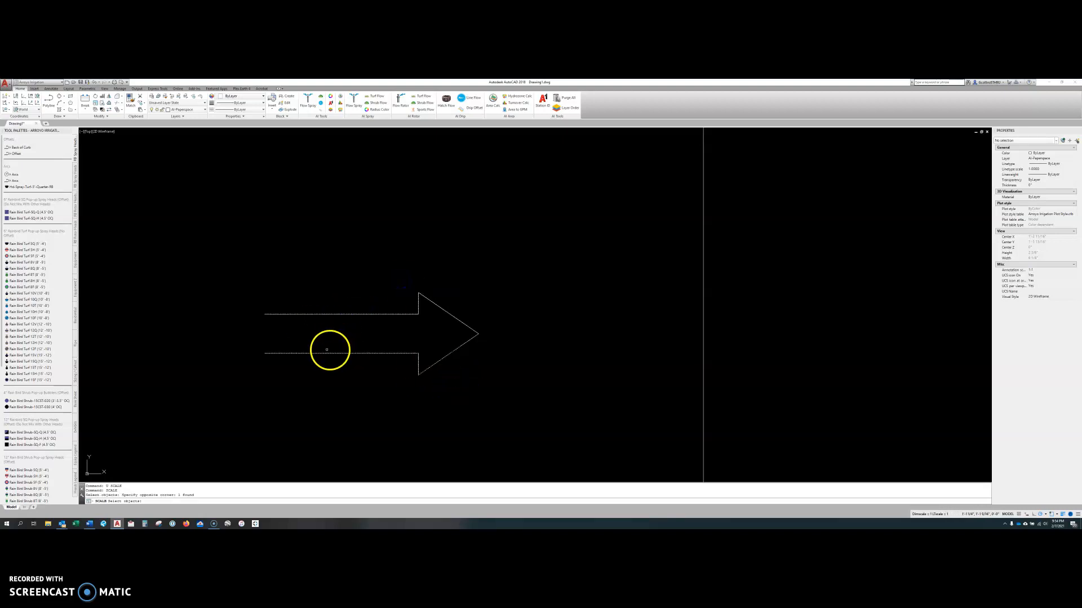
key(Return)
click(479, 335)
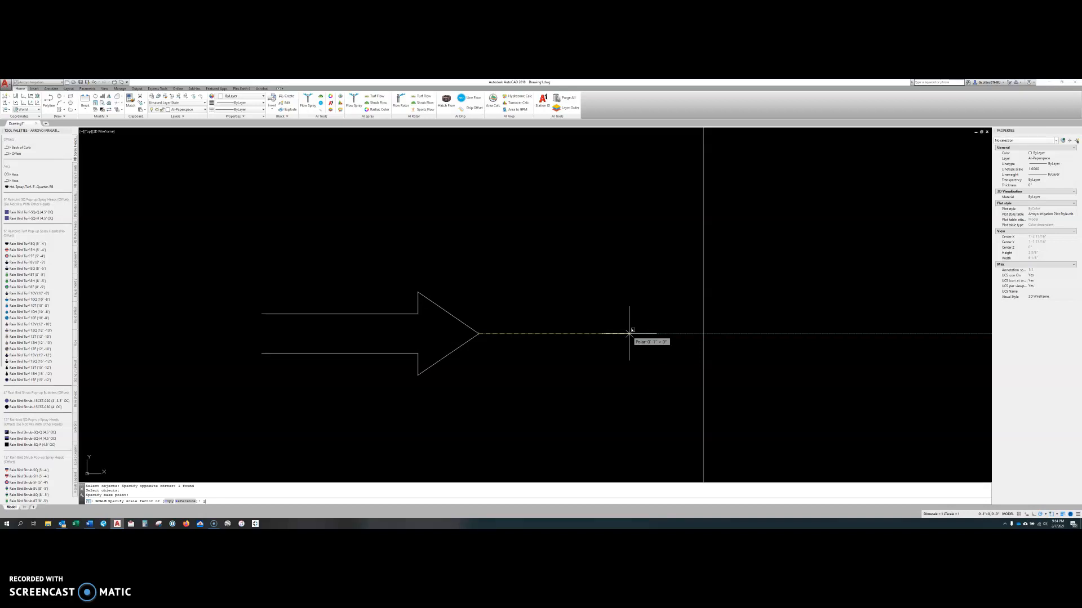
key(Return)
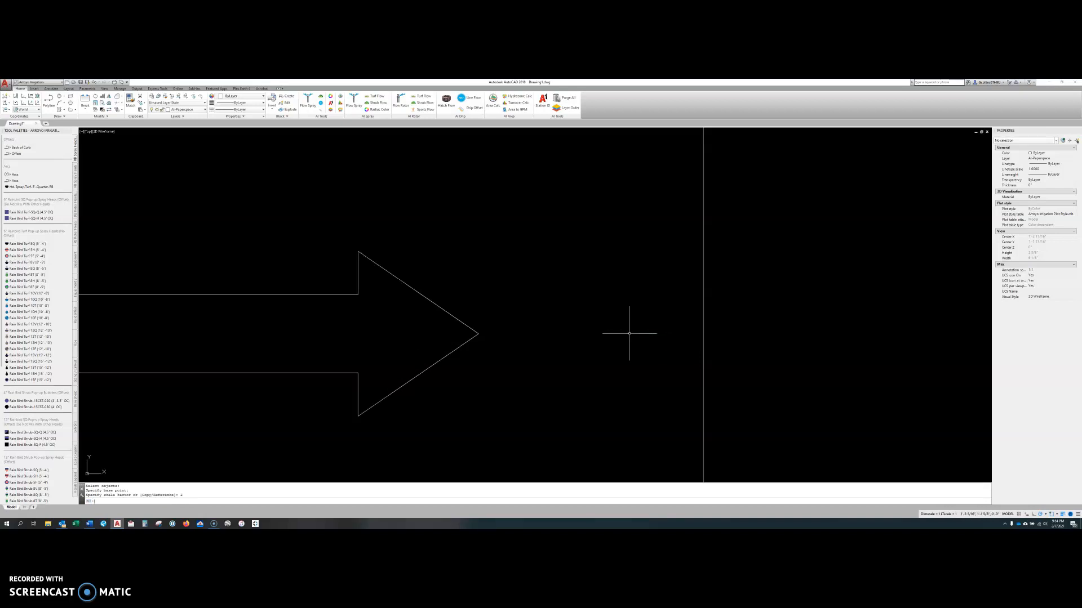
Draw a small circle just beyond the arrow tip and shift it slightly by its center grip.
text(o)
key(Return)
click(490, 335)
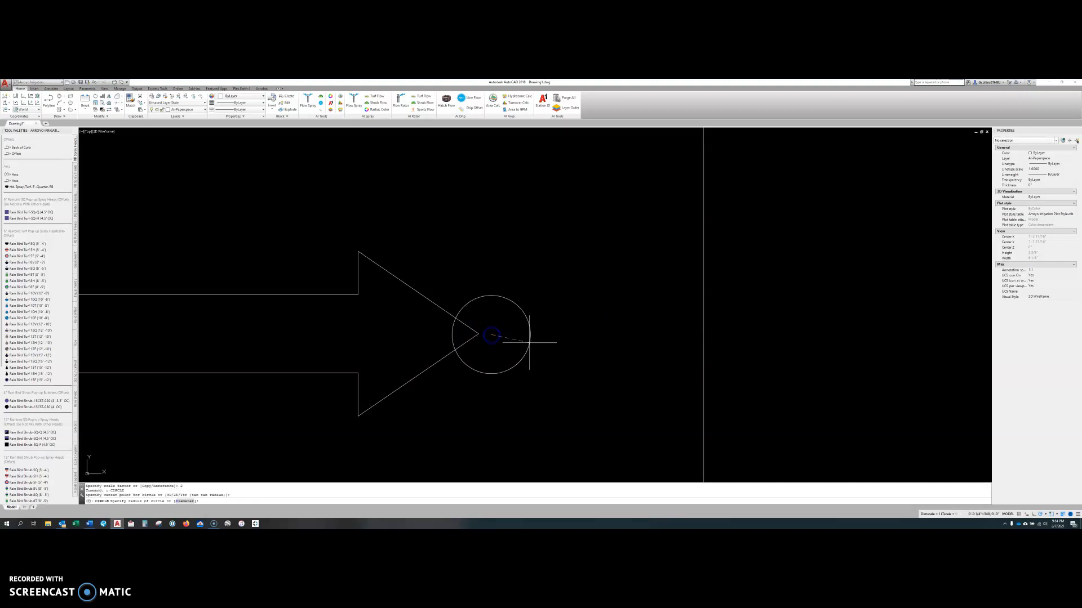
click(502, 339)
click(502, 341)
click(480, 335)
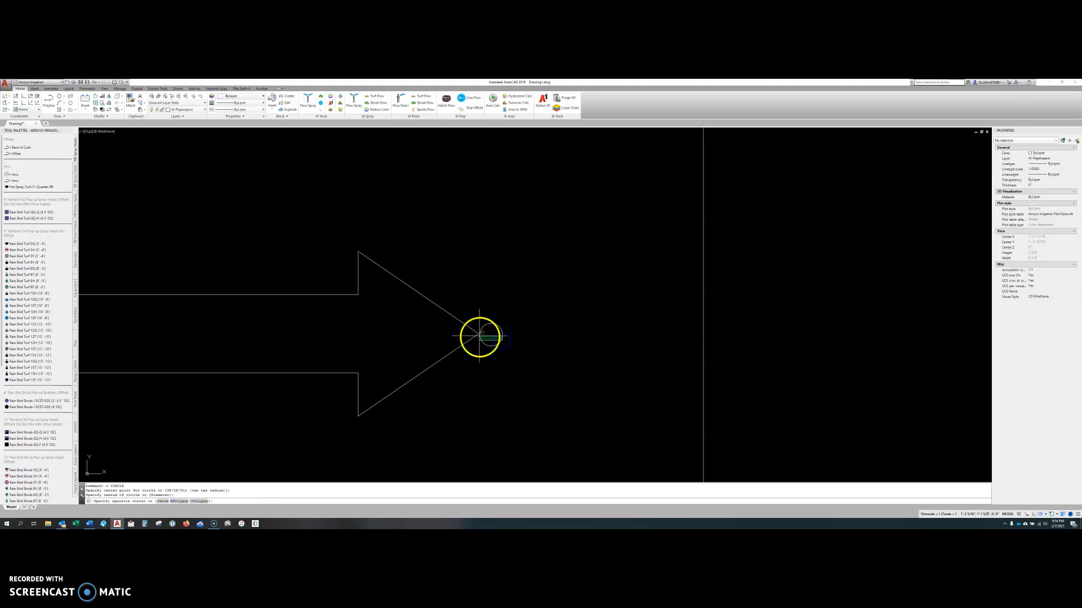
click(491, 335)
click(495, 335)
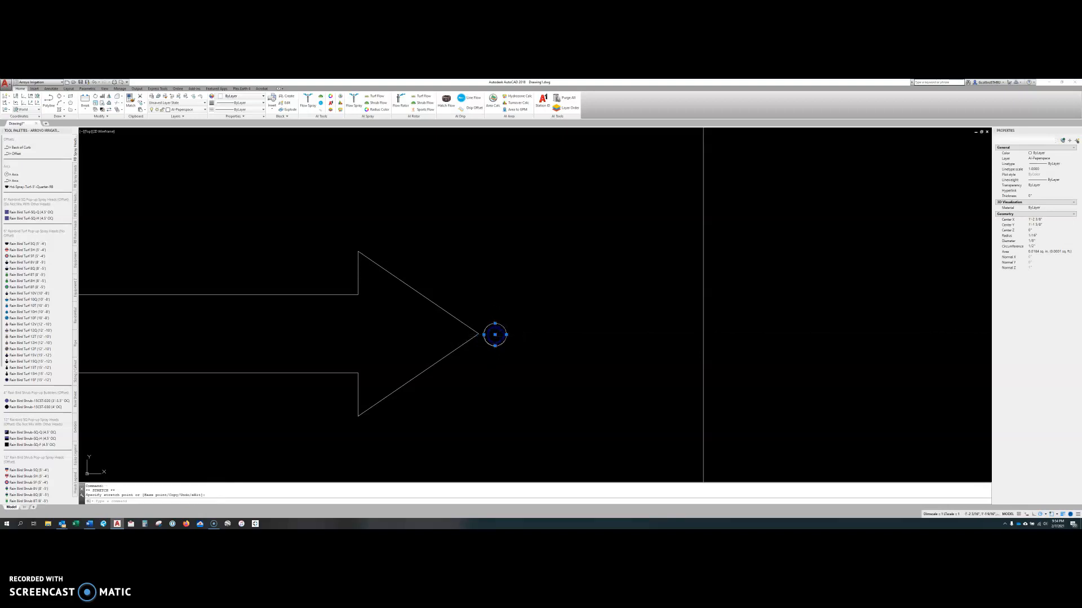
Clear the selection, and undo the circle and the arrow's doubled scaling.
key(Escape)
key(Escape)
key(Escape)
key(Escape)
text(u)
key(Return)
text(u)
key(Return)
Draw a circle with a radius of about 1/16" centered on the arrow tip.
text(c)
key(Return)
click(481, 337)
click(488, 334)
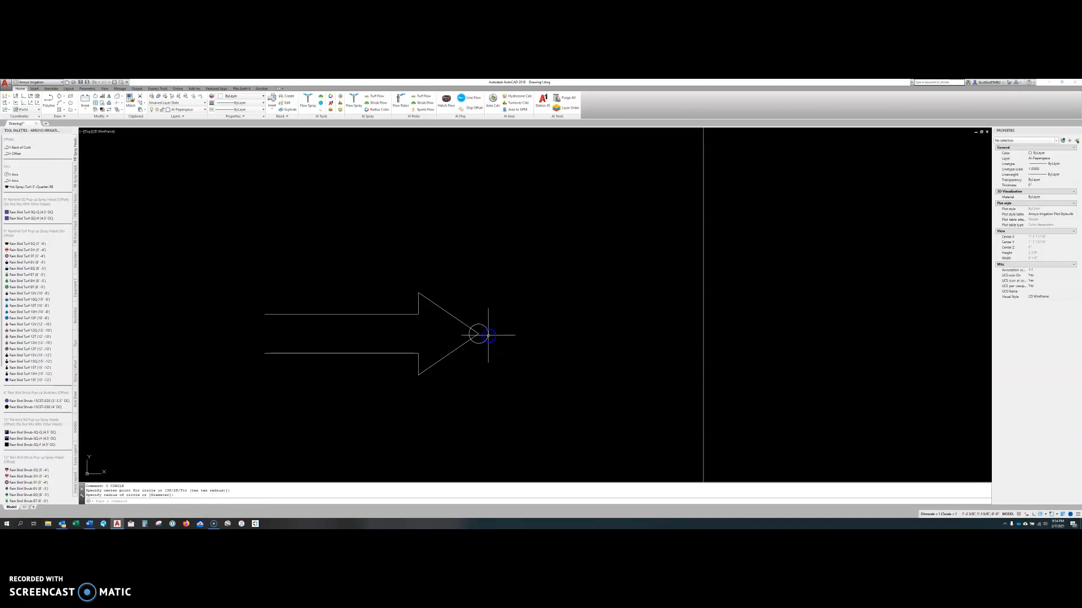
Move the circle by its left quadrant so that this point sits on the arrow tip.
text(m)
key(Return)
click(490, 337)
click(478, 334)
key(Return)
click(478, 335)
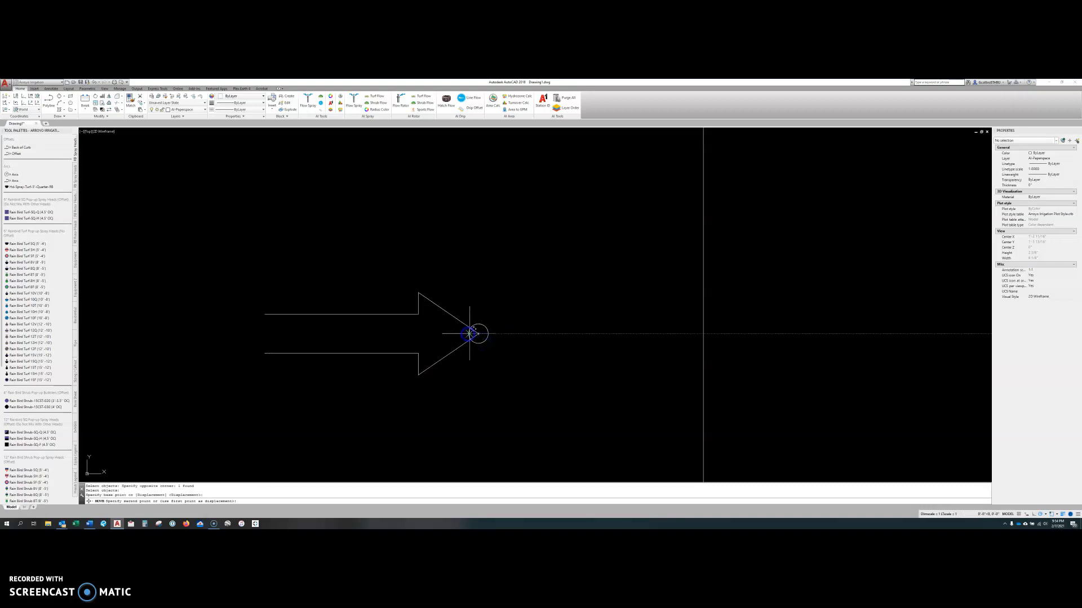
key(Escape)
scroll(474, 338, up, 2)
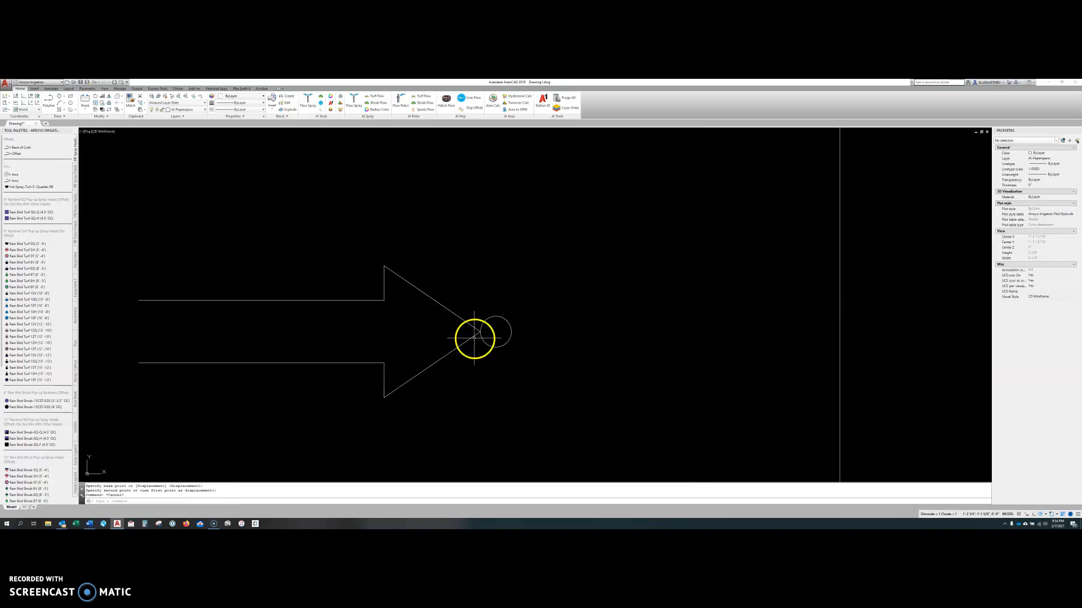
click(479, 338)
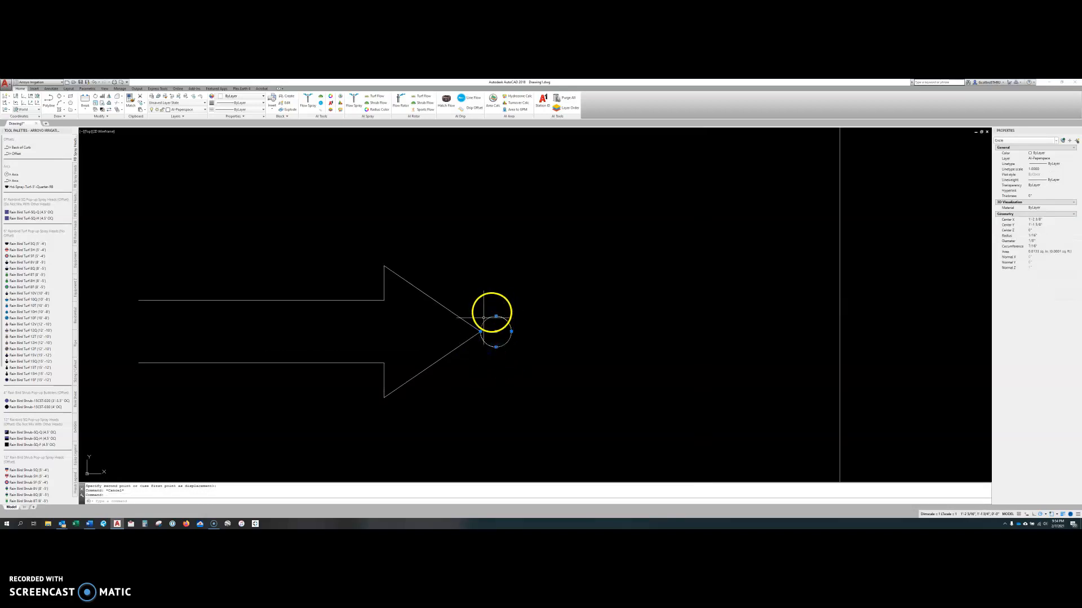
key(Escape)
key(Escape)
Scale the arrow by a factor of 2 about its tip, leaving the circle out of the selection.
text(sc)
key(Return)
click(465, 350)
click(439, 316)
key(Return)
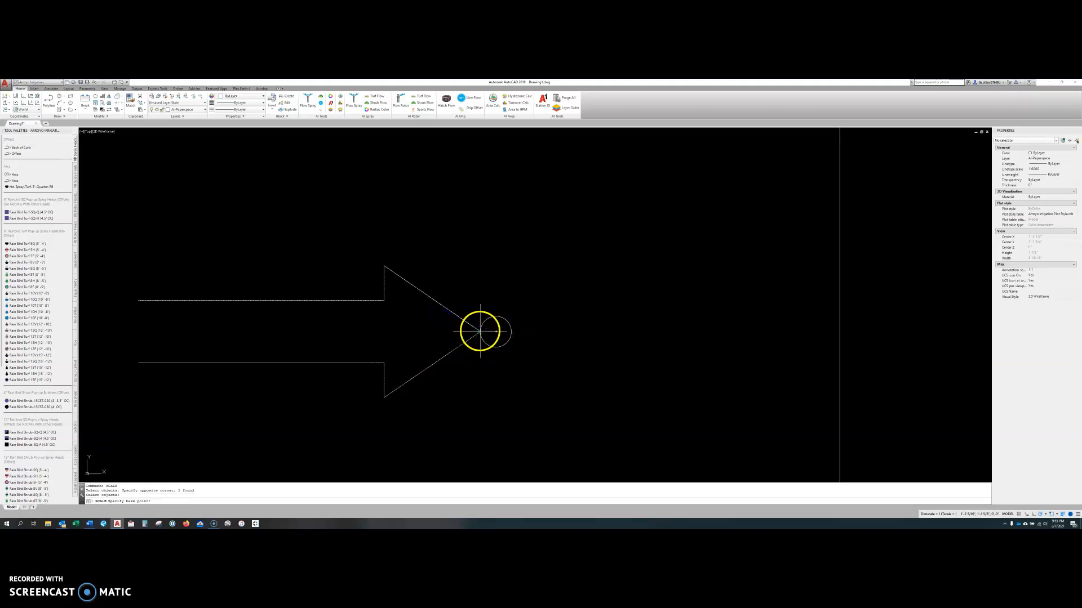
click(479, 334)
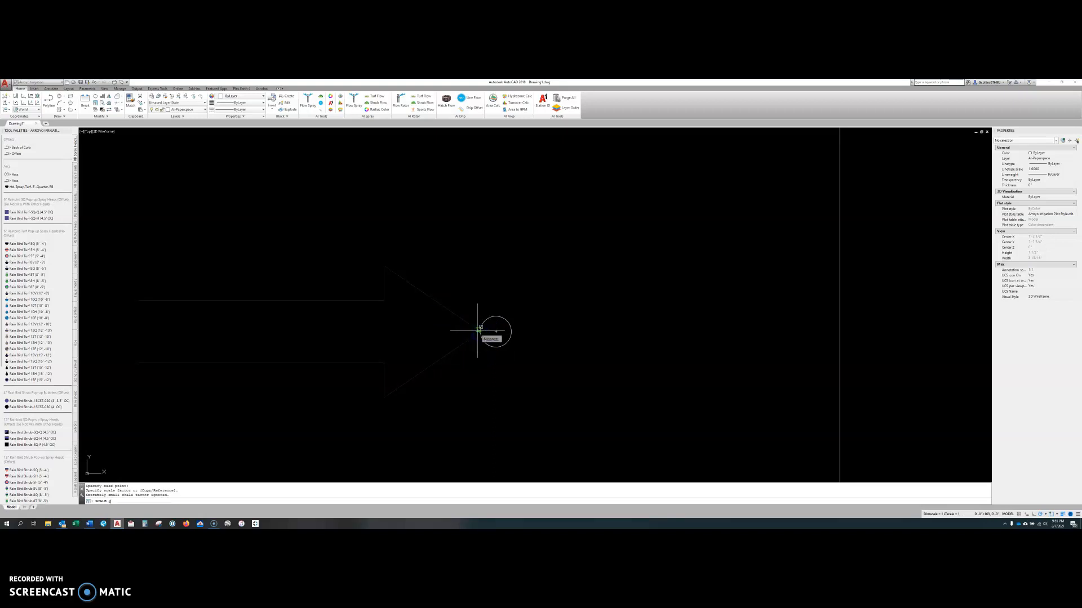
text(2)
key(Return)
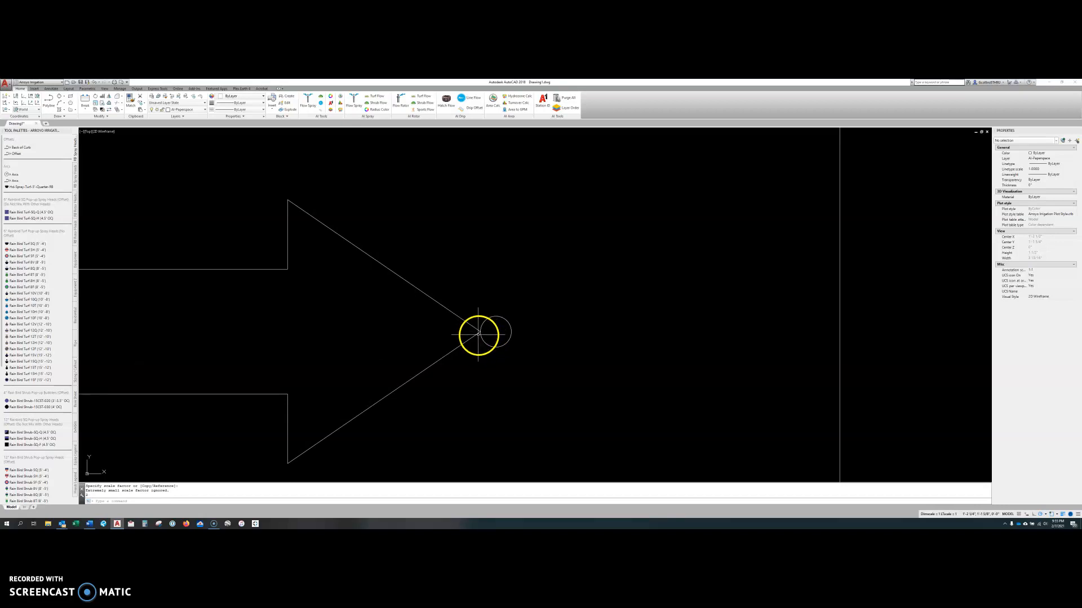
scroll(479, 334, down, 4)
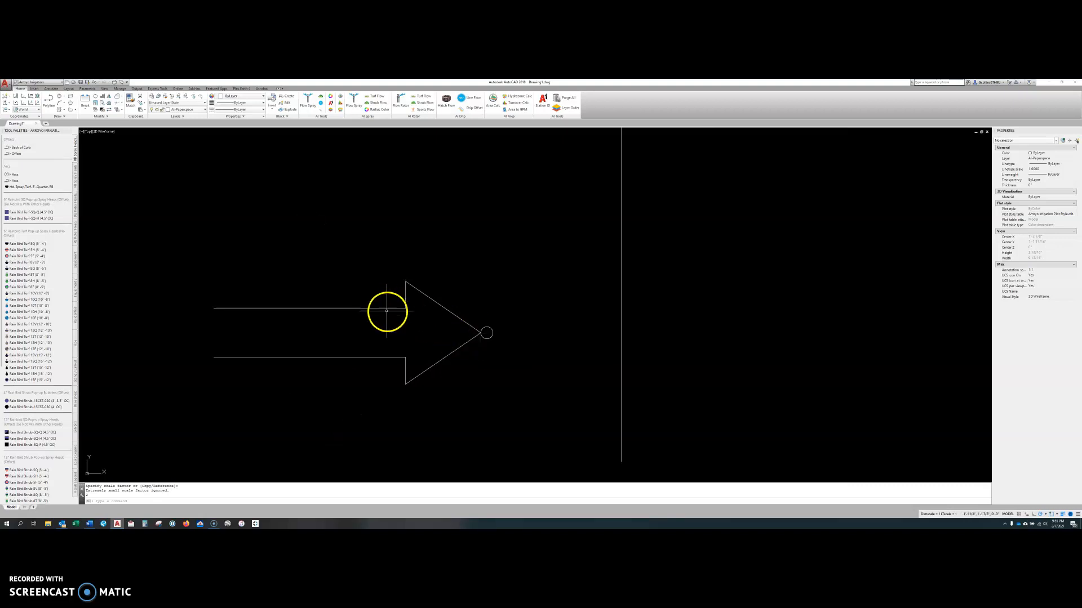
click(490, 337)
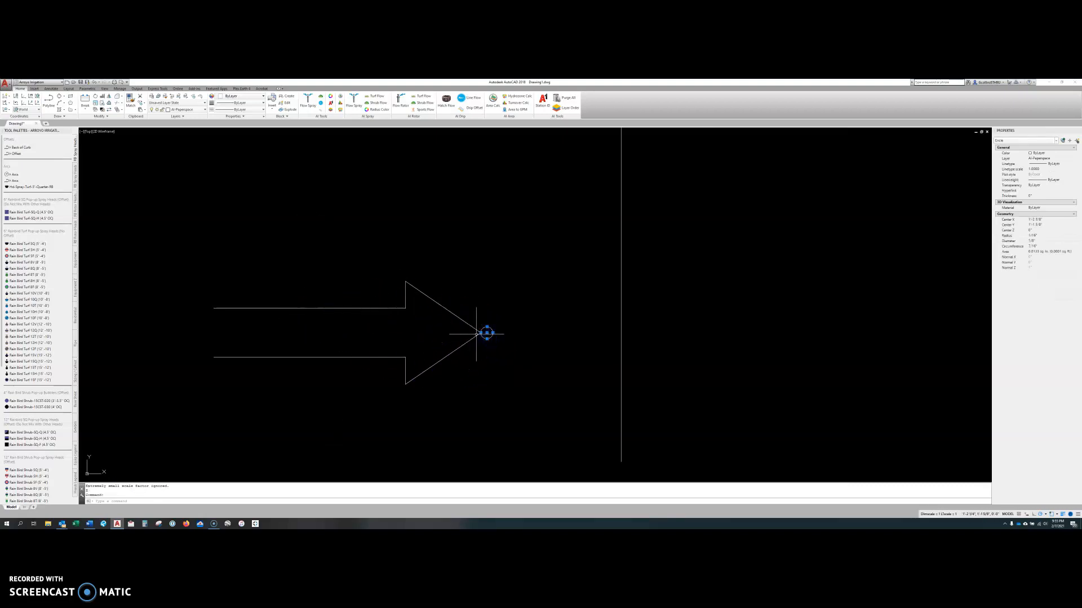
key(Escape)
Scale the arrow down by a factor of .25 about its tip.
text(sc)
key(Return)
click(472, 339)
key(Return)
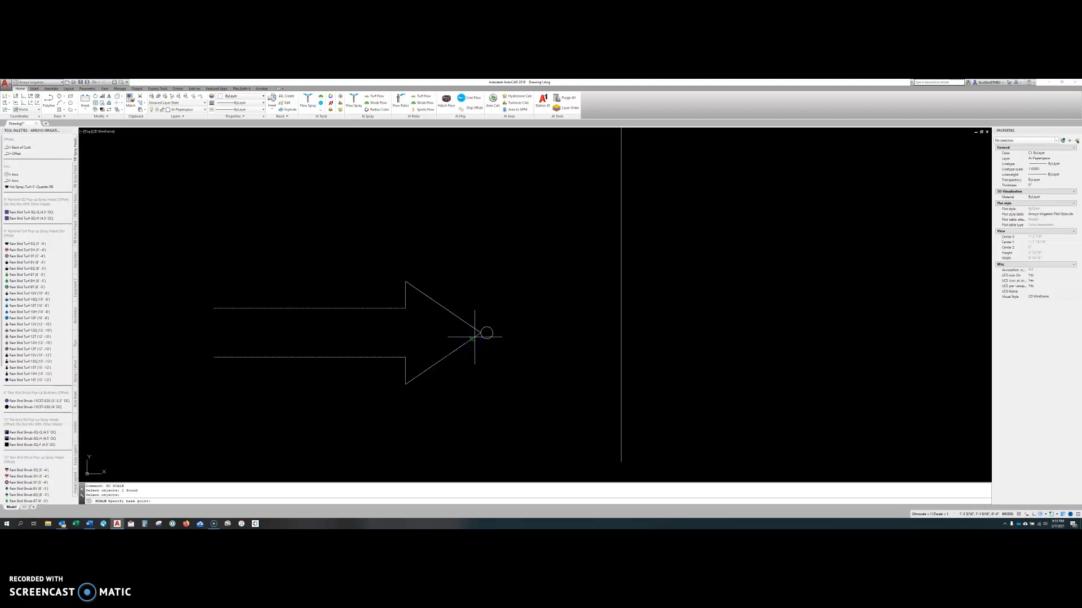
click(480, 333)
text(4)
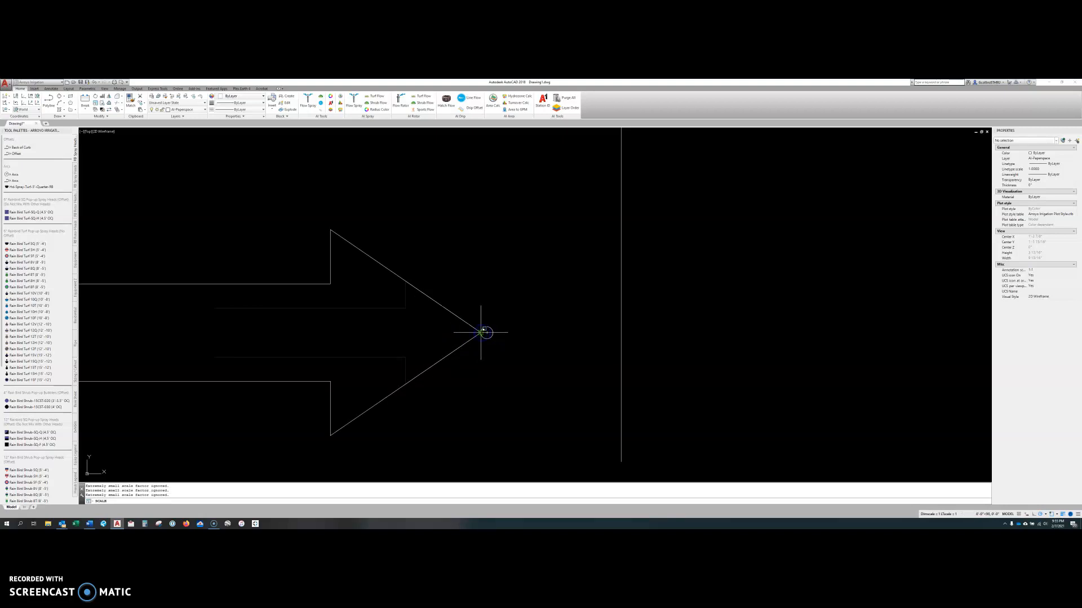
key(Return)
text(.)
key(Return)
text(.25)
key(Return)
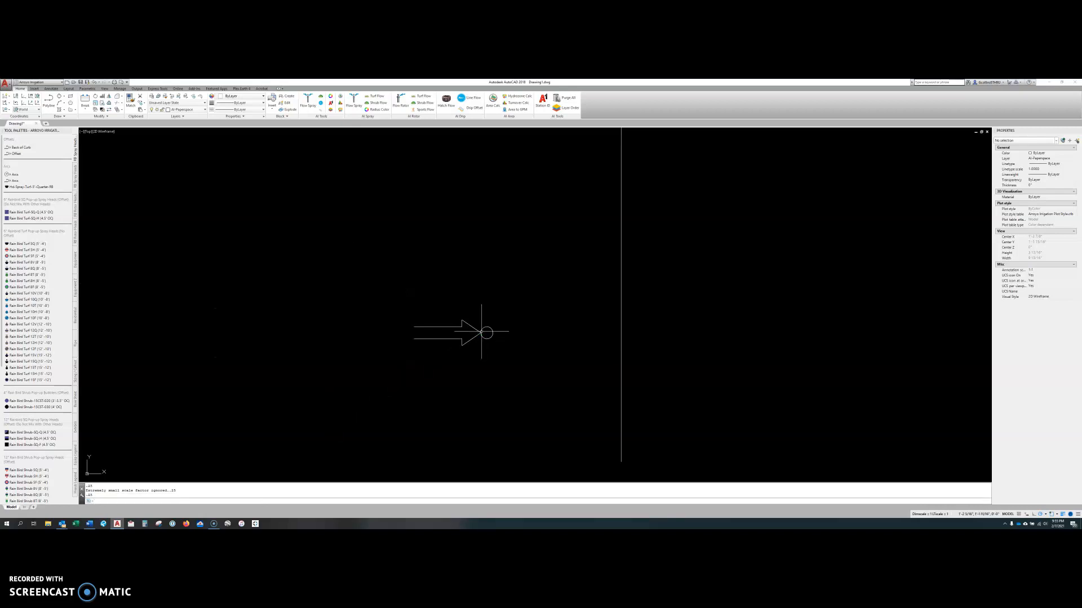
Scale the arrow down again by a factor of .1 about its tip.
key(Return)
click(478, 335)
key(Return)
click(481, 332)
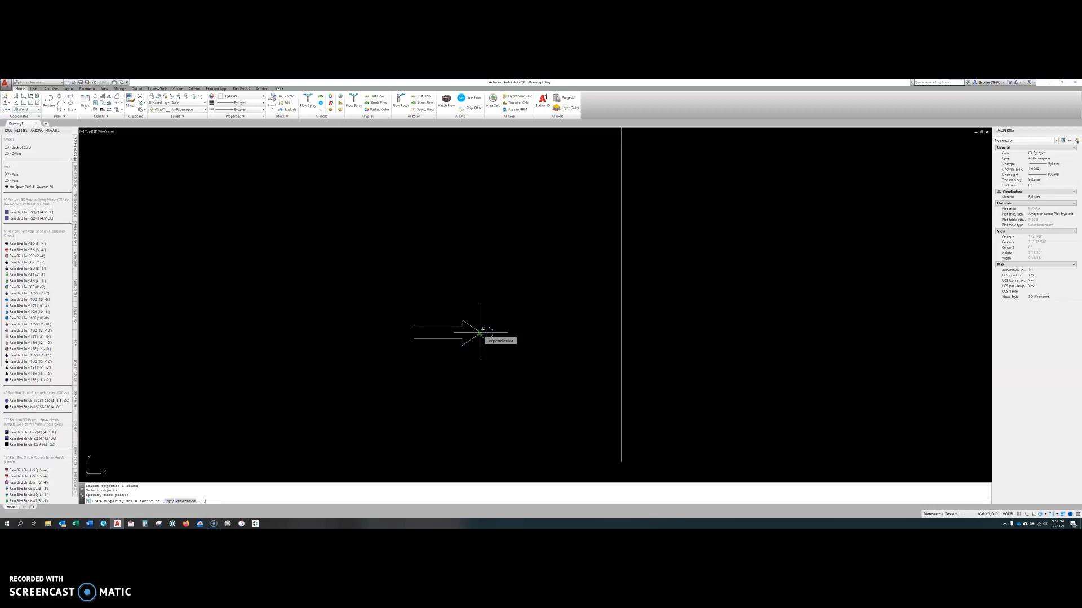
key(Return)
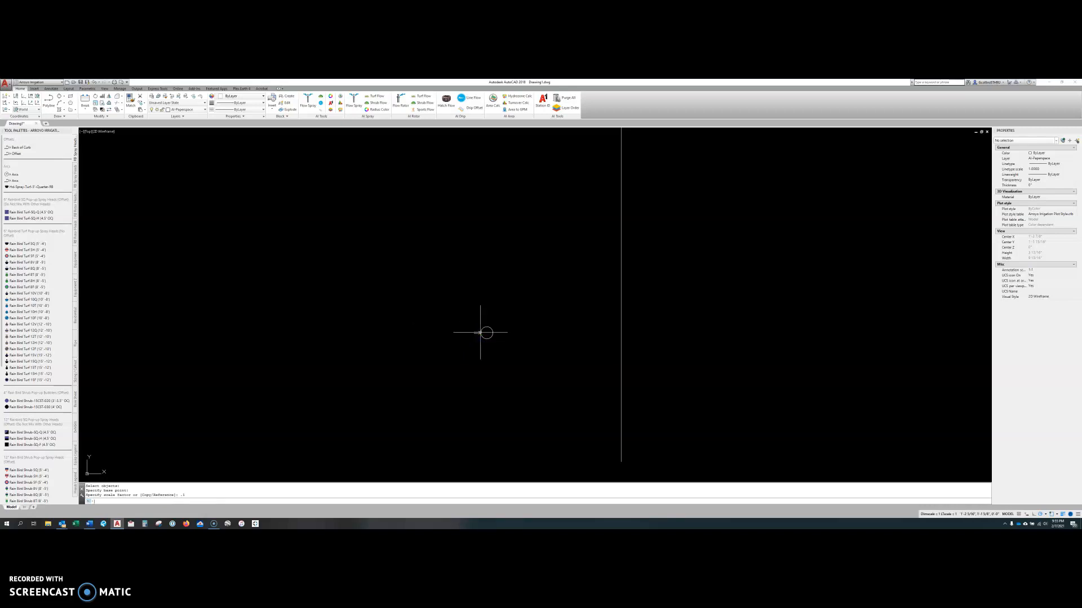
Select the circle together with the tiny scaled arrow and erase them.
click(497, 384)
click(506, 377)
click(514, 362)
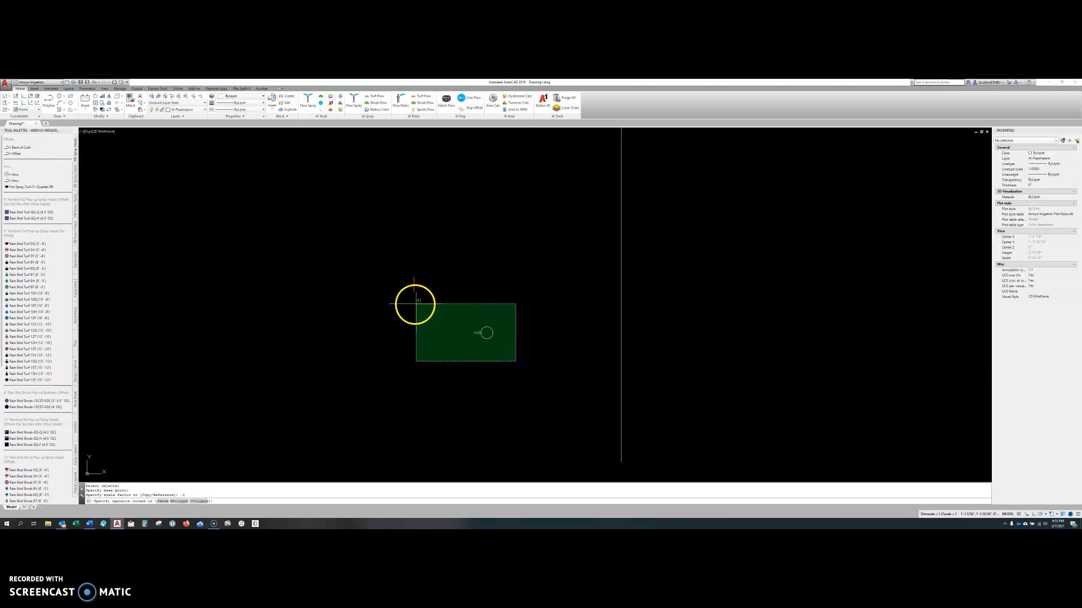
click(490, 331)
key(Delete)
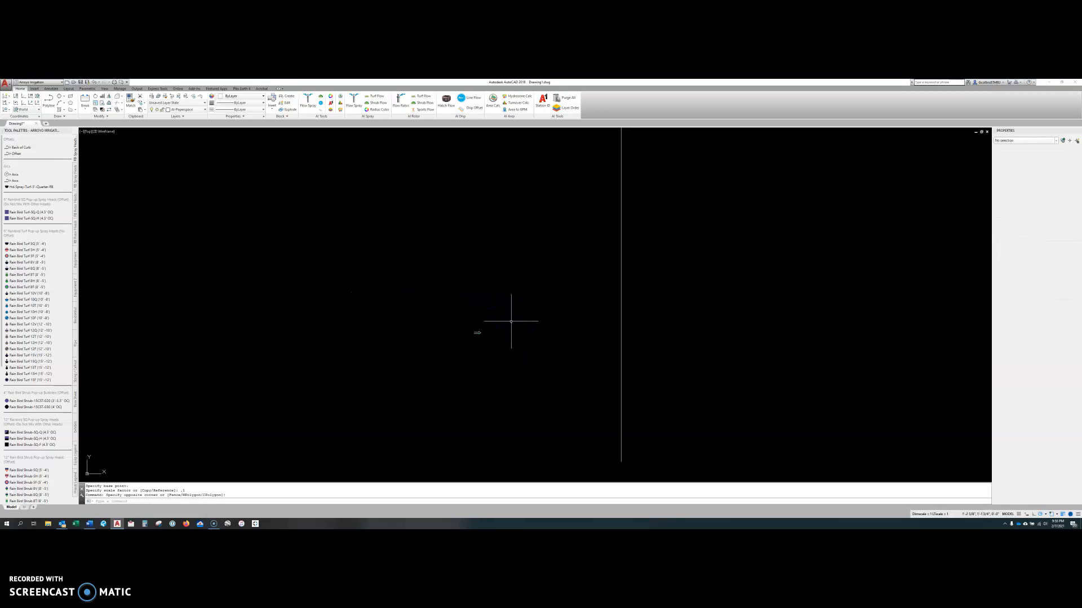